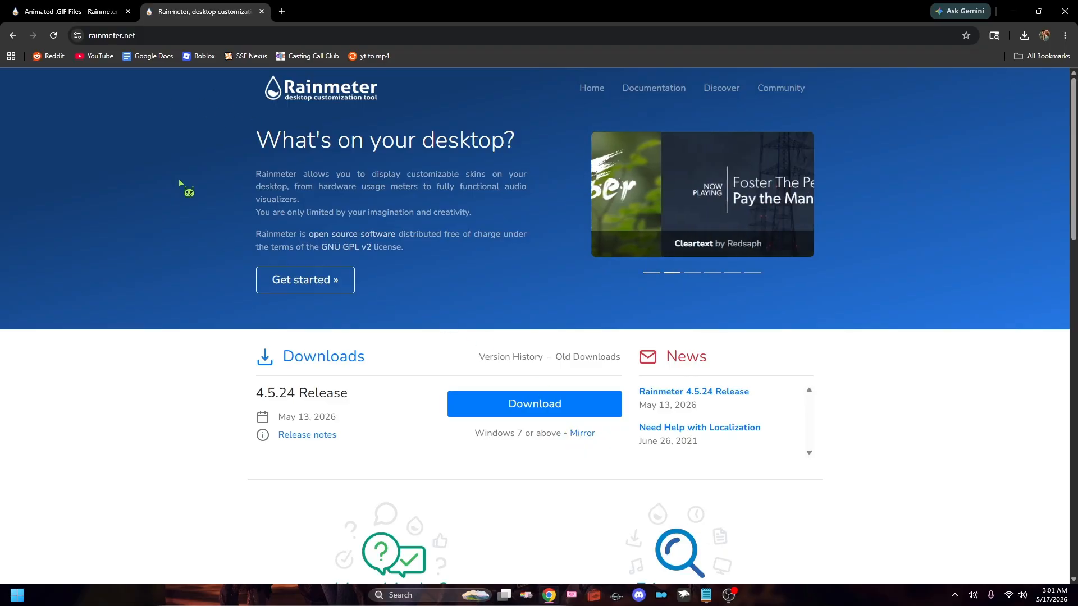
- Download the Rainmeter 4.5.24 release installer from the Rainmeter home page and close that page
click(477, 408)
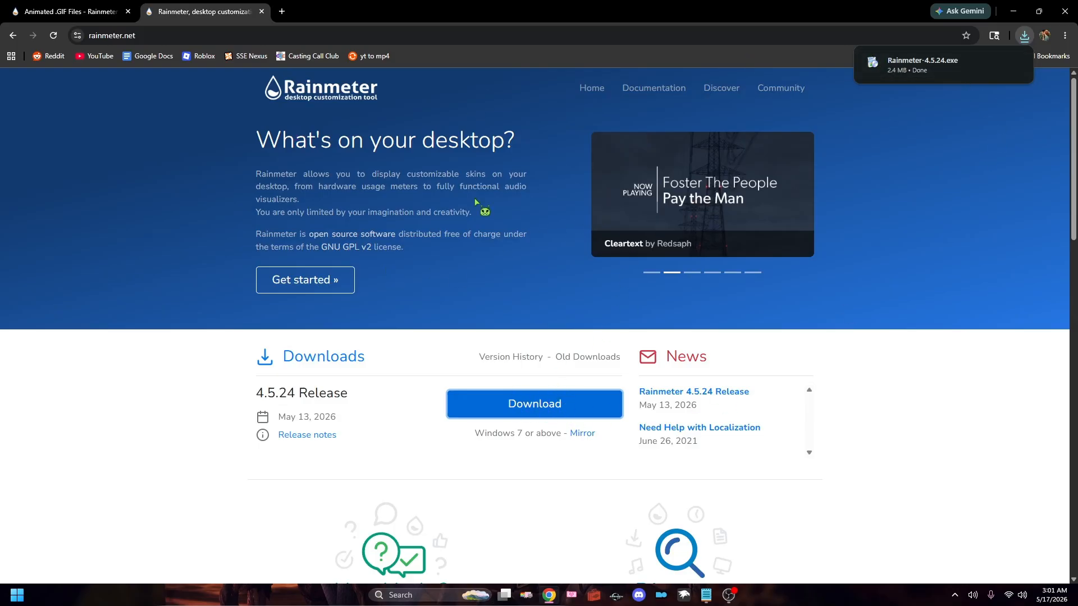
click(262, 12)
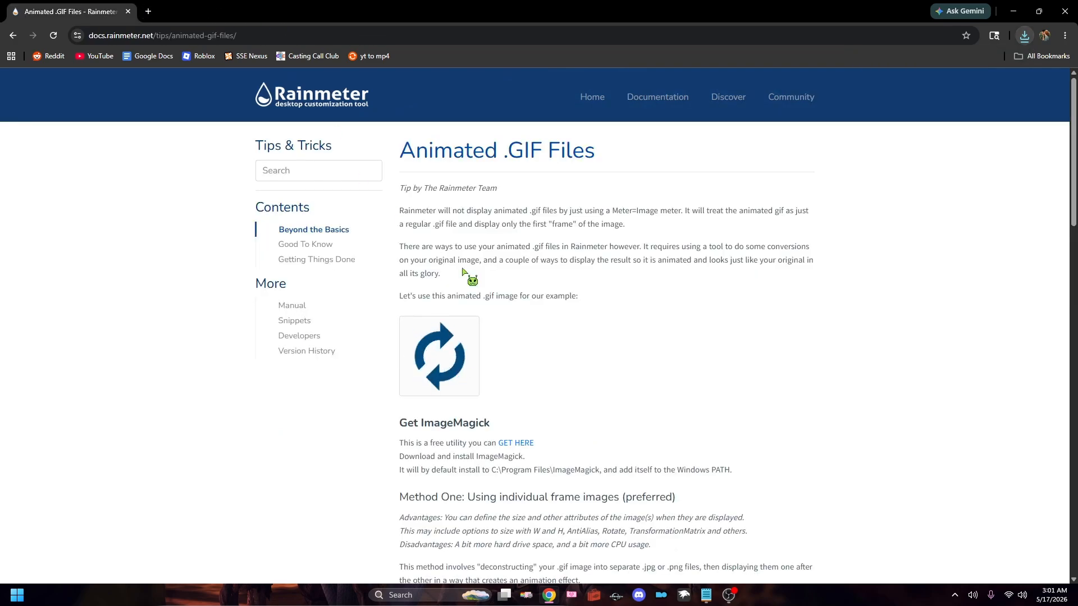
- Open the Rainmeter manager from the system tray, look over the installed skins list, and close it
click(955, 597)
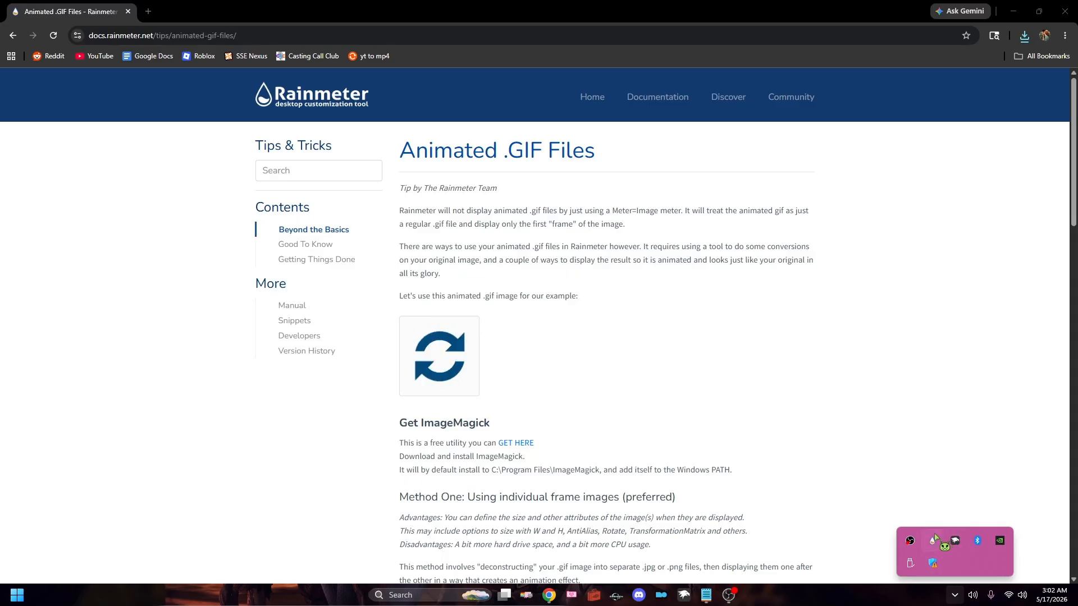
click(957, 597)
click(955, 596)
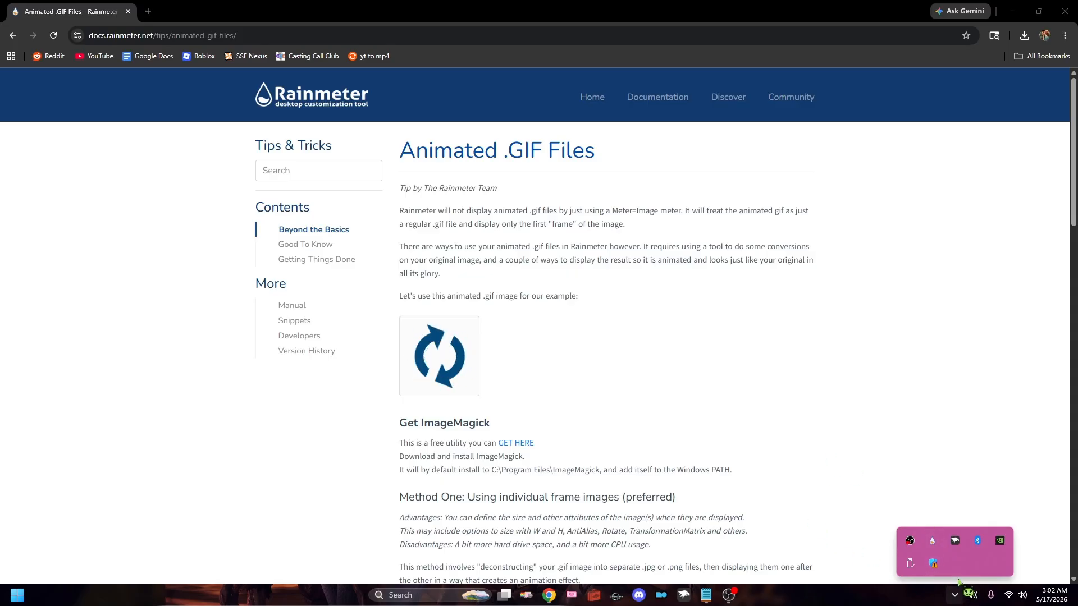
click(932, 541)
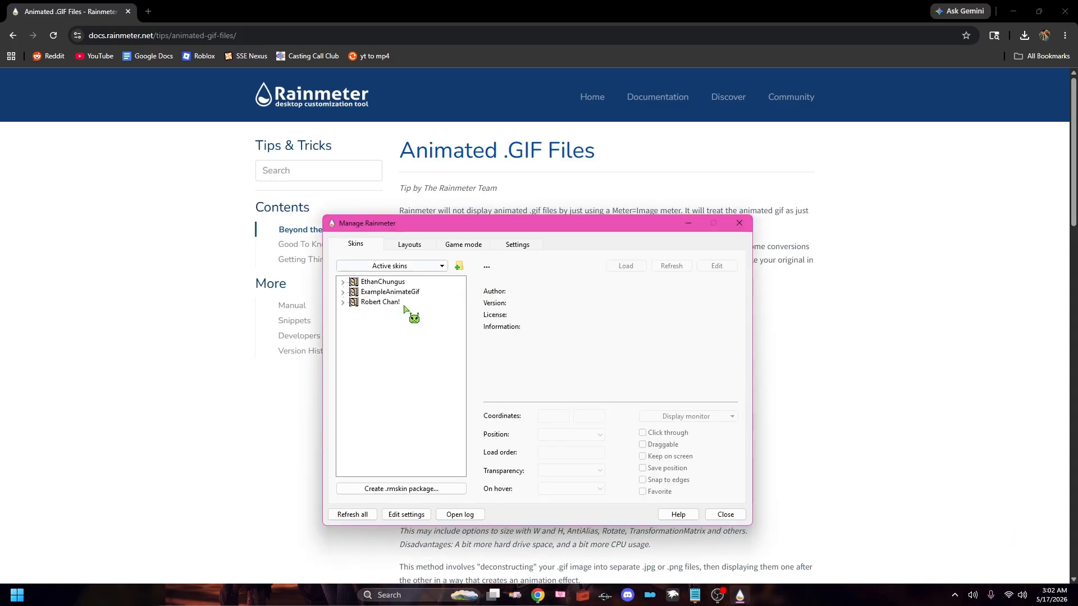
click(428, 338)
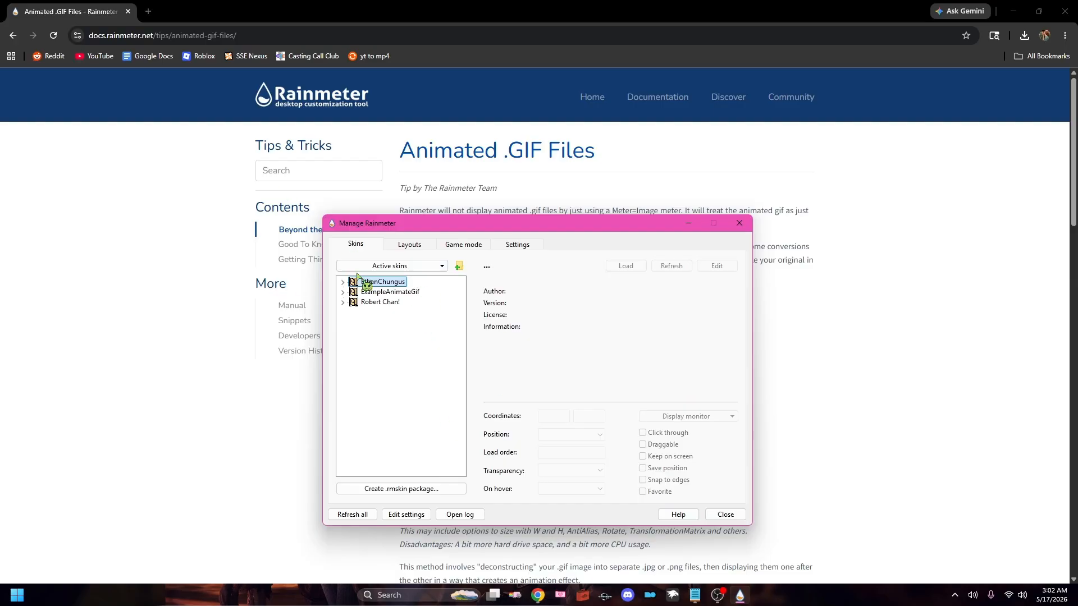
click(726, 515)
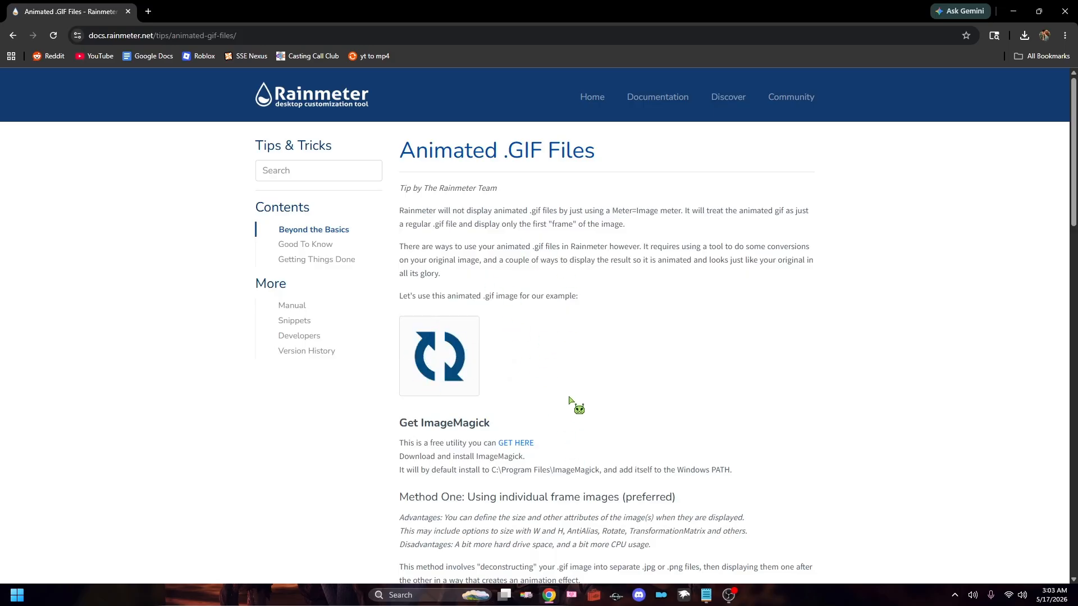
- Download the Method One example skin for individual frame images from the Animated .GIF Files page
scroll(567, 393, down, 8)
scroll(538, 313, down, 3)
scroll(538, 313, up, 1)
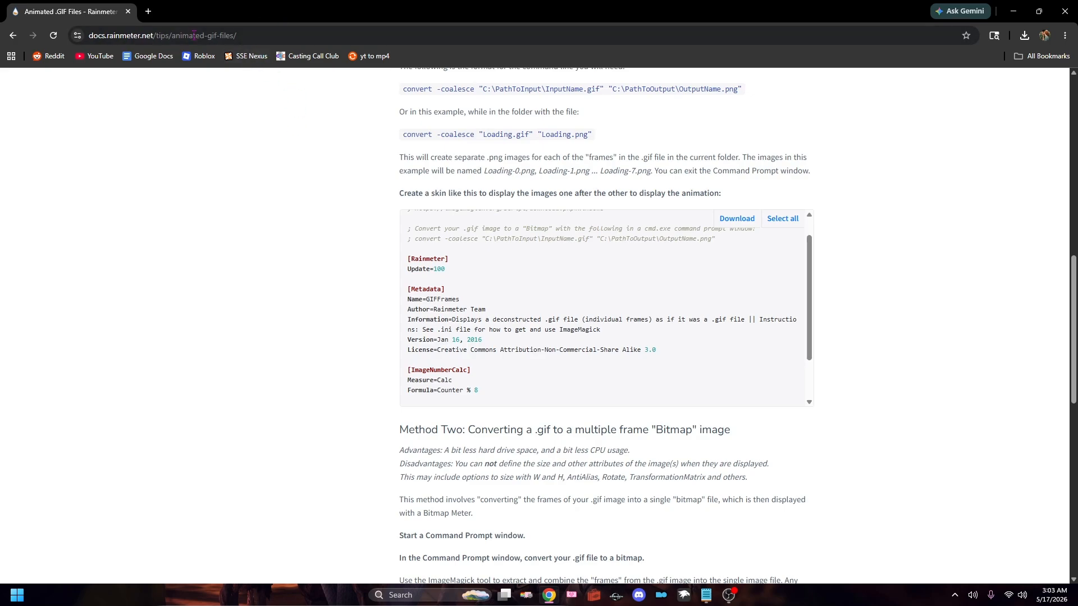
scroll(485, 402, up, 3)
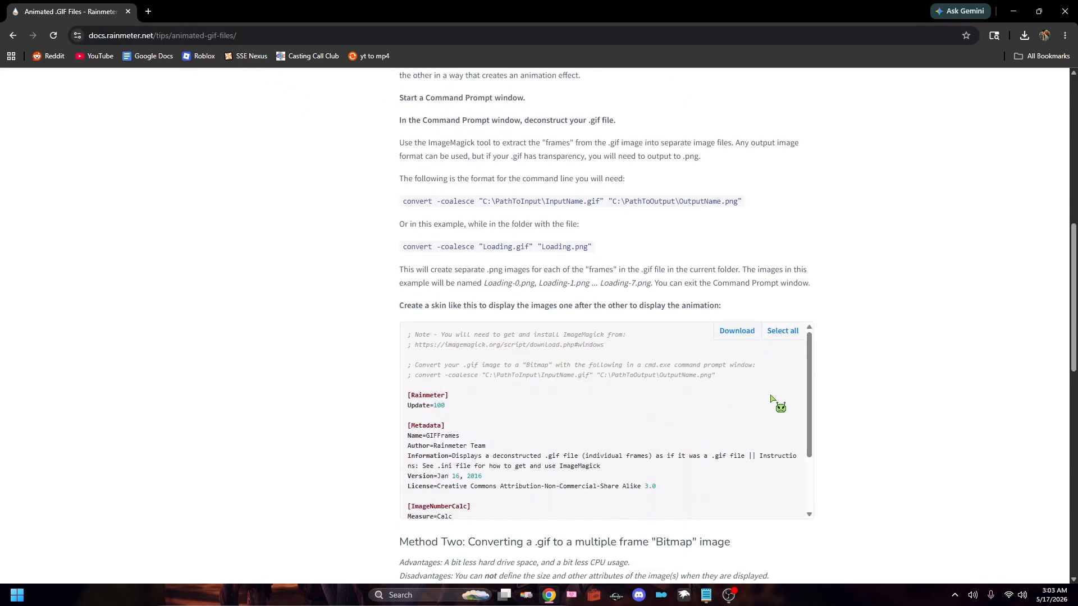
scroll(814, 410, down, 2)
scroll(819, 427, up, 2)
scroll(674, 477, down, 2)
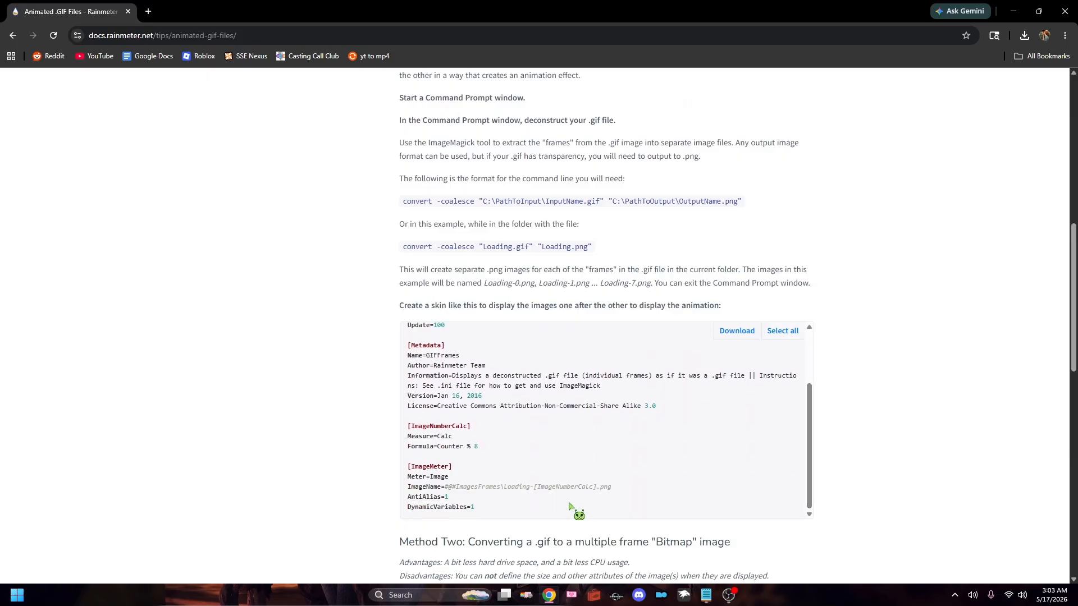
drag(578, 510, 476, 383)
click(611, 512)
click(740, 331)
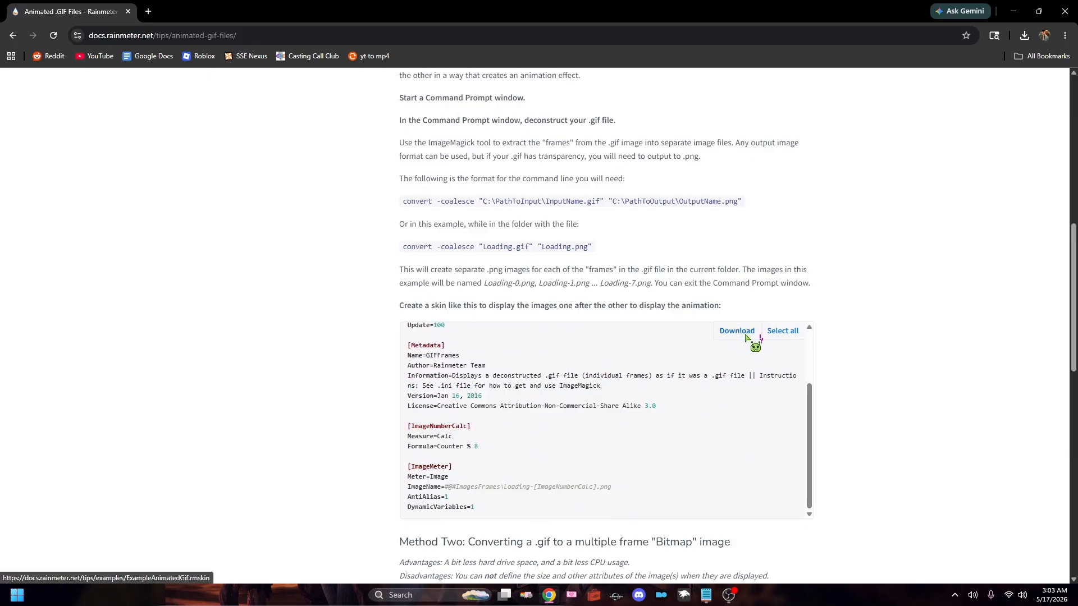
- Examine the "Loading-" image name and the [ImageMeter] section in the Method One sample skin code
scroll(495, 431, down, 1)
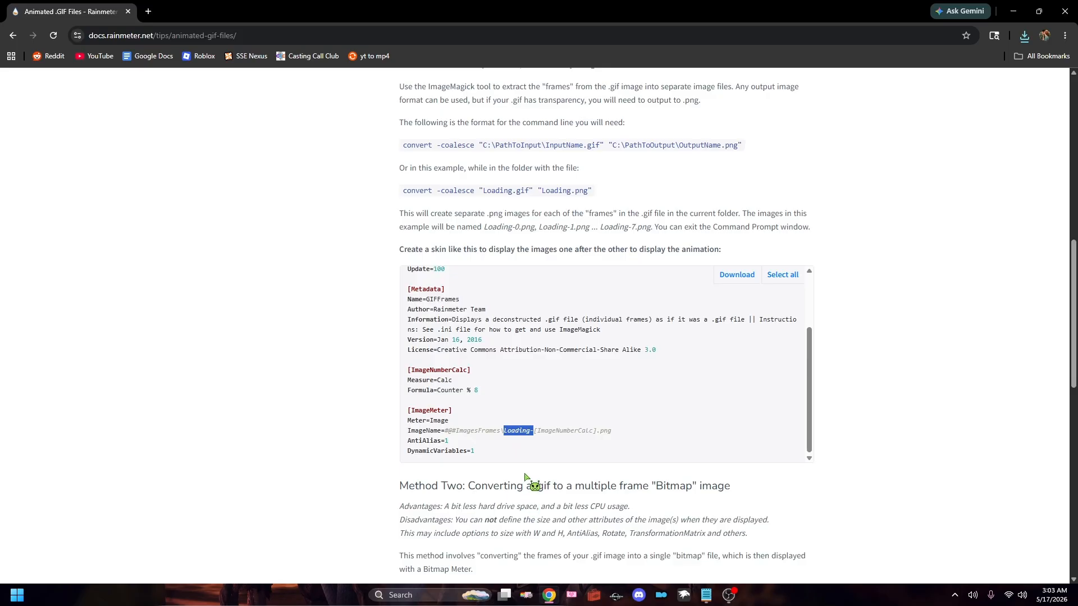
click(511, 442)
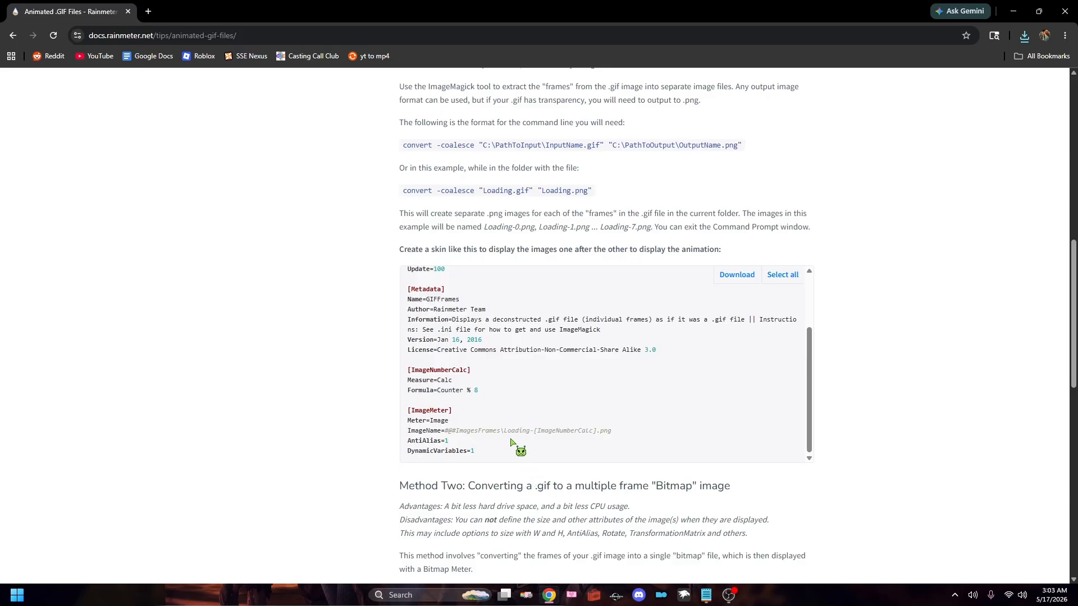
click(521, 464)
drag(527, 432, 504, 429)
click(507, 447)
drag(451, 410, 407, 405)
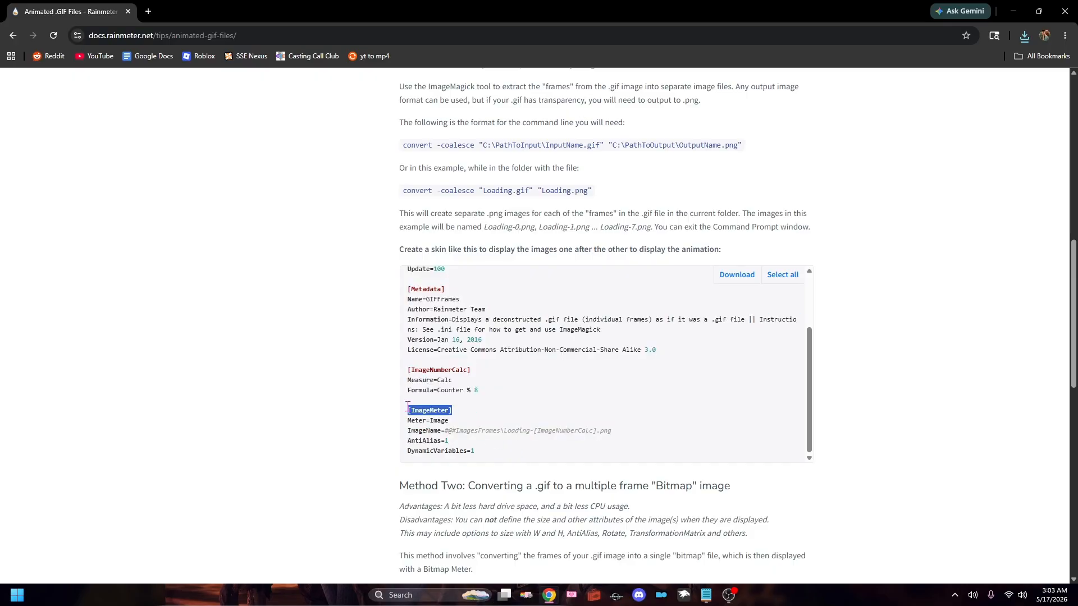
- Download GIFFrame.exe through the page's alternative tool link, using the Softpedia Secure Download (US) mirror, and close the Softpedia pages
scroll(458, 446, down, 10)
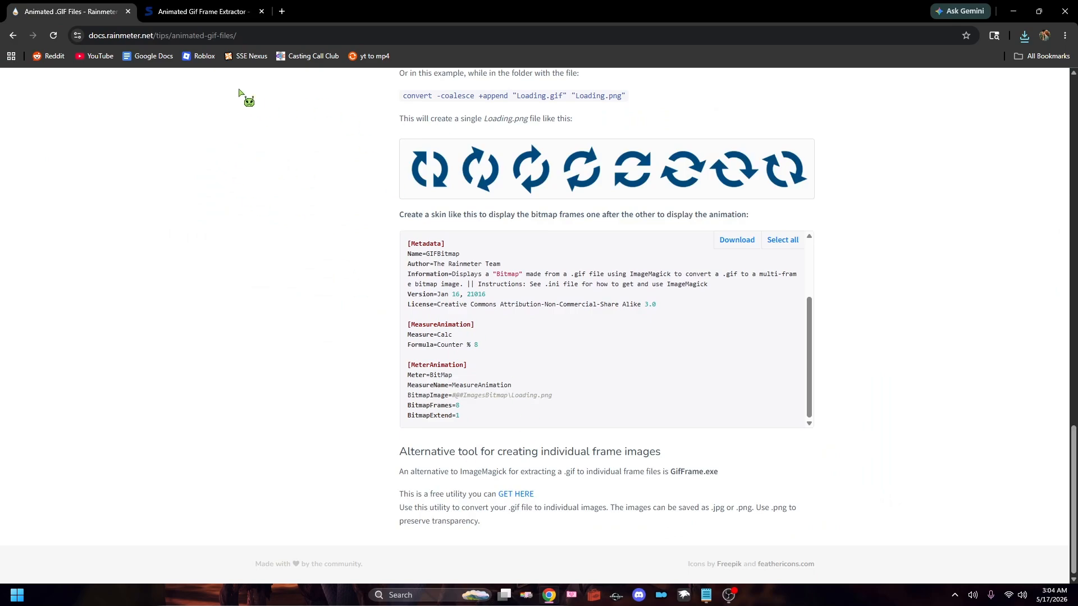
click(517, 495)
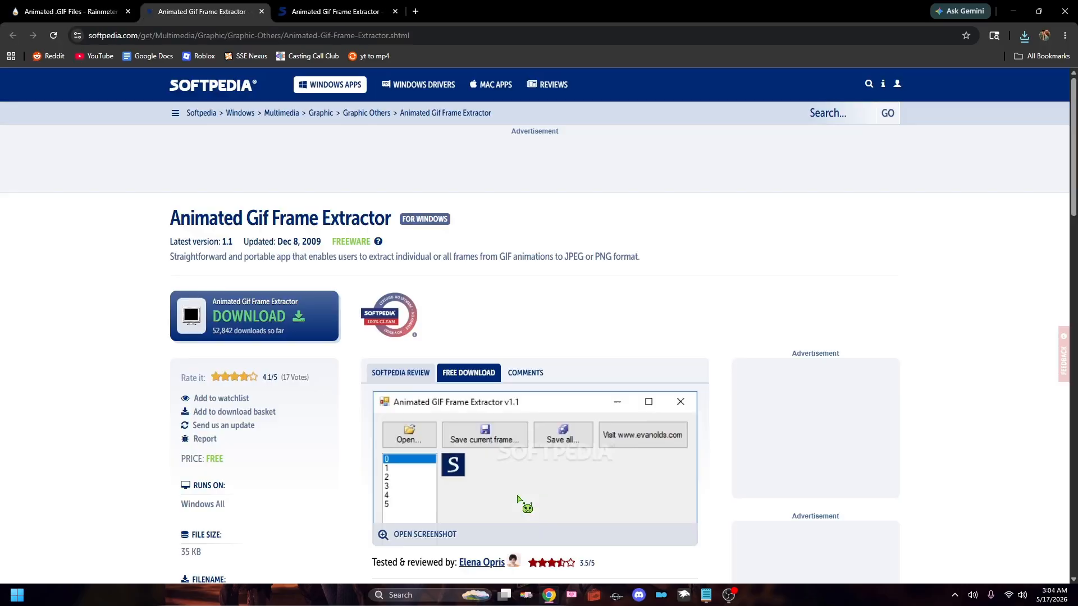
click(396, 11)
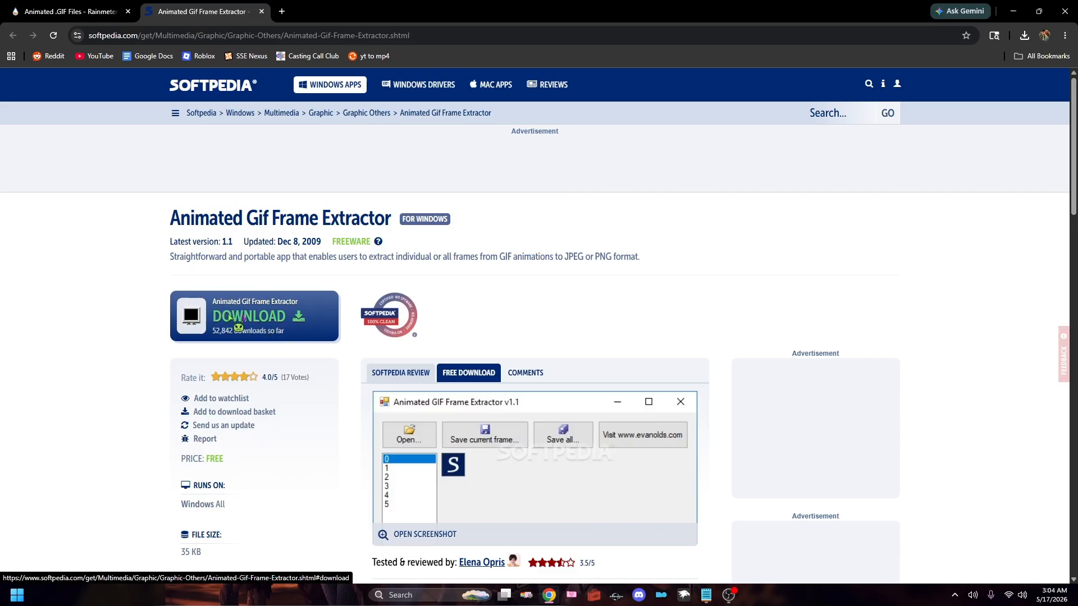
click(299, 320)
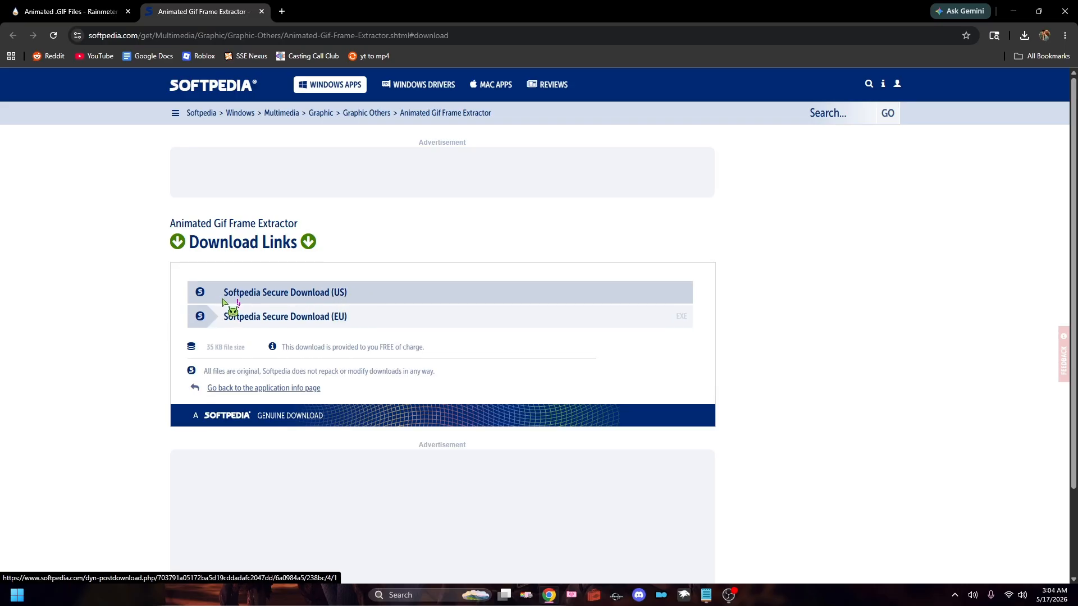
click(272, 298)
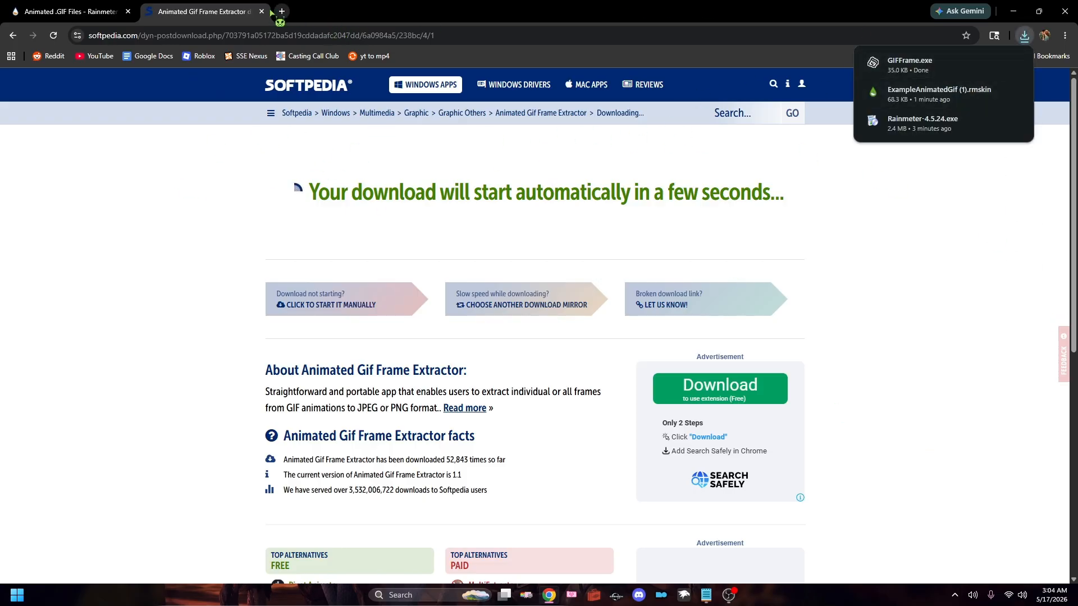
click(261, 11)
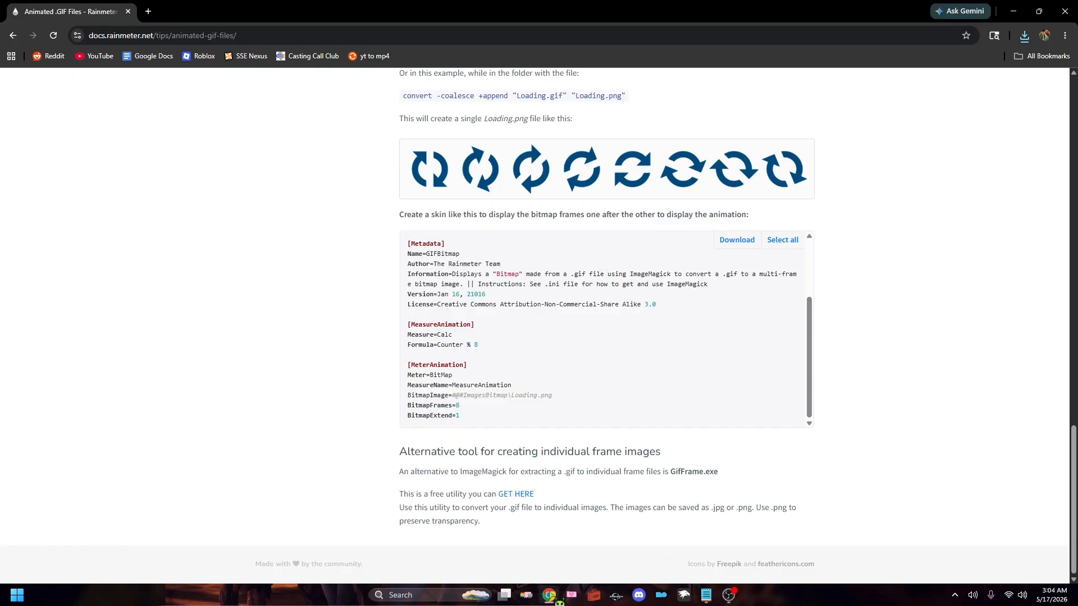
- Close the browser, move GIFFrame.exe to an open spot on the desktop, and launch it
click(1064, 10)
drag(68, 306, 323, 308)
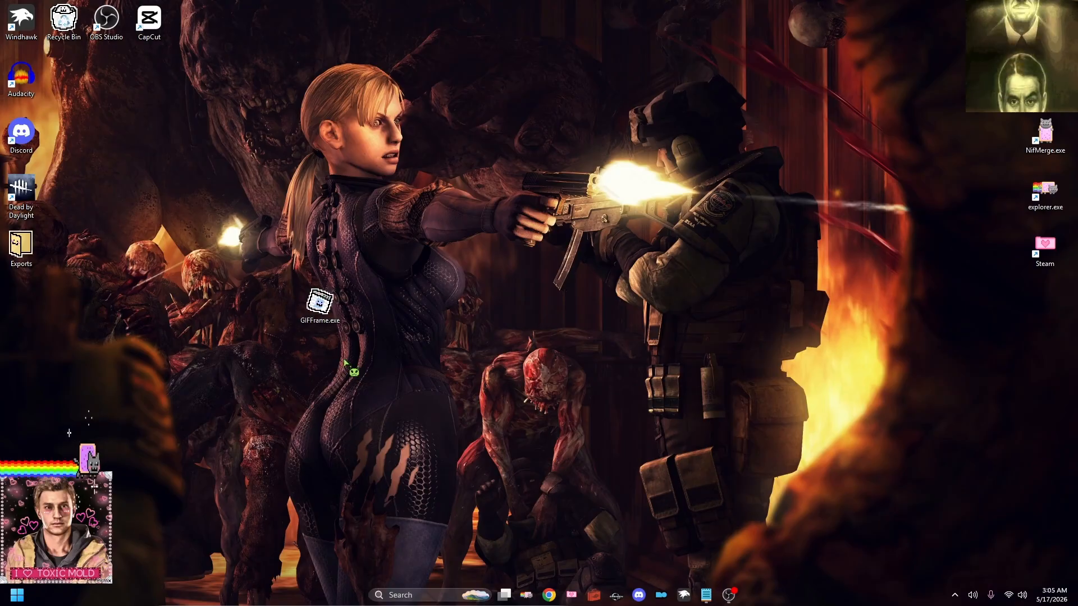
double_click(323, 312)
drag(258, 147, 300, 152)
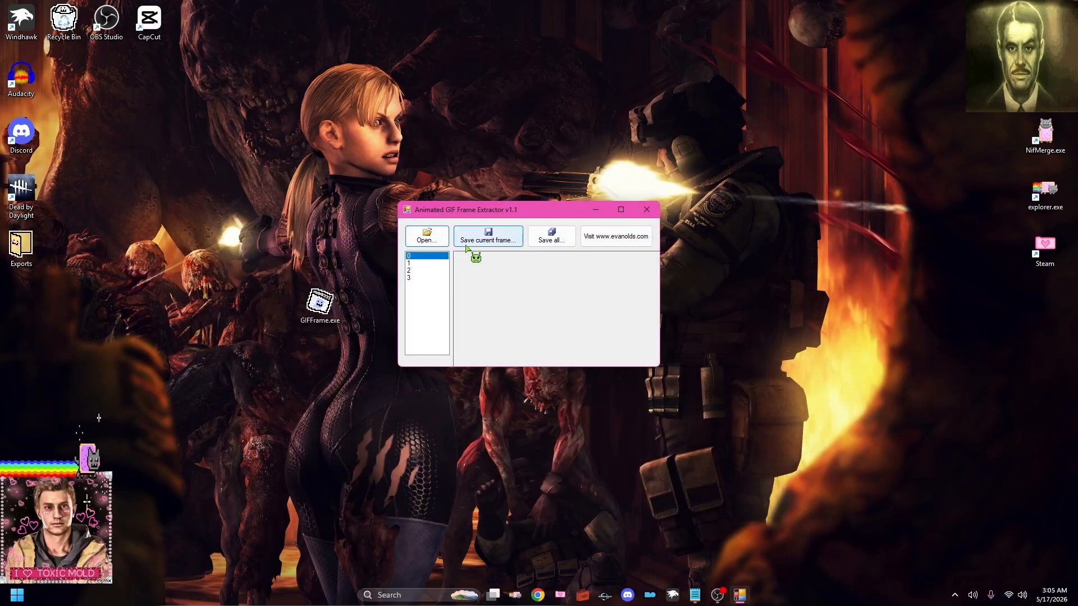
- Load nyan-cat.gif from Downloads into the Animated GIF Frame Extractor and go through its frames
click(427, 236)
click(395, 340)
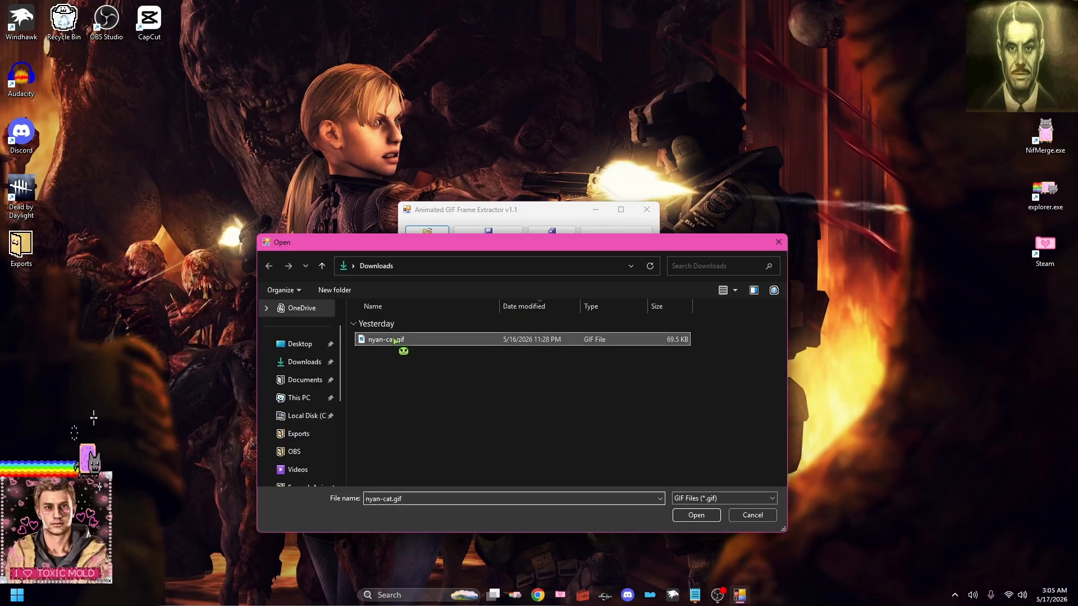
click(696, 515)
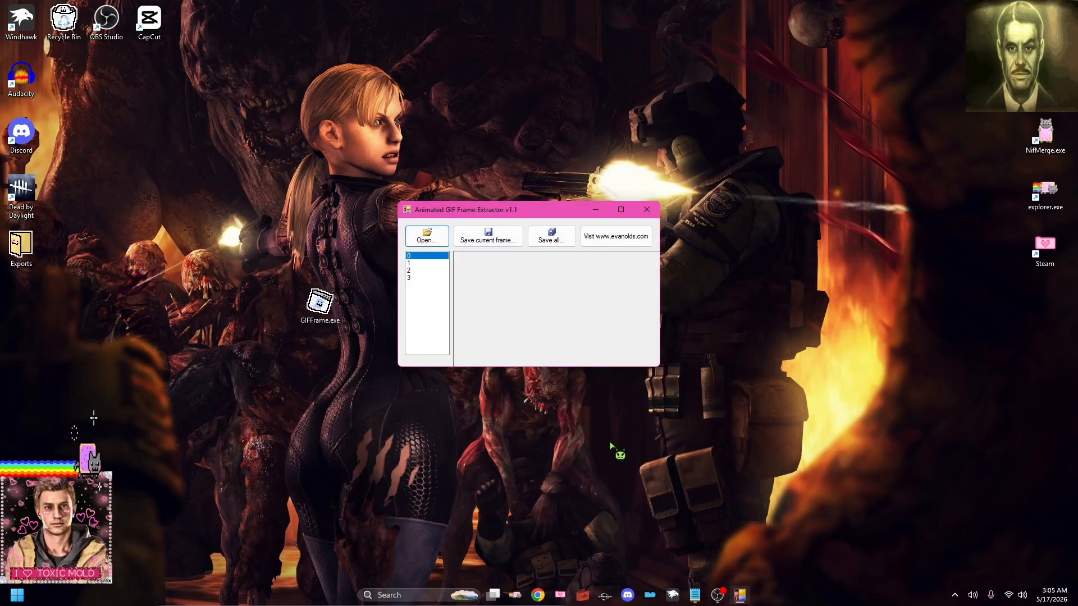
click(422, 271)
click(418, 263)
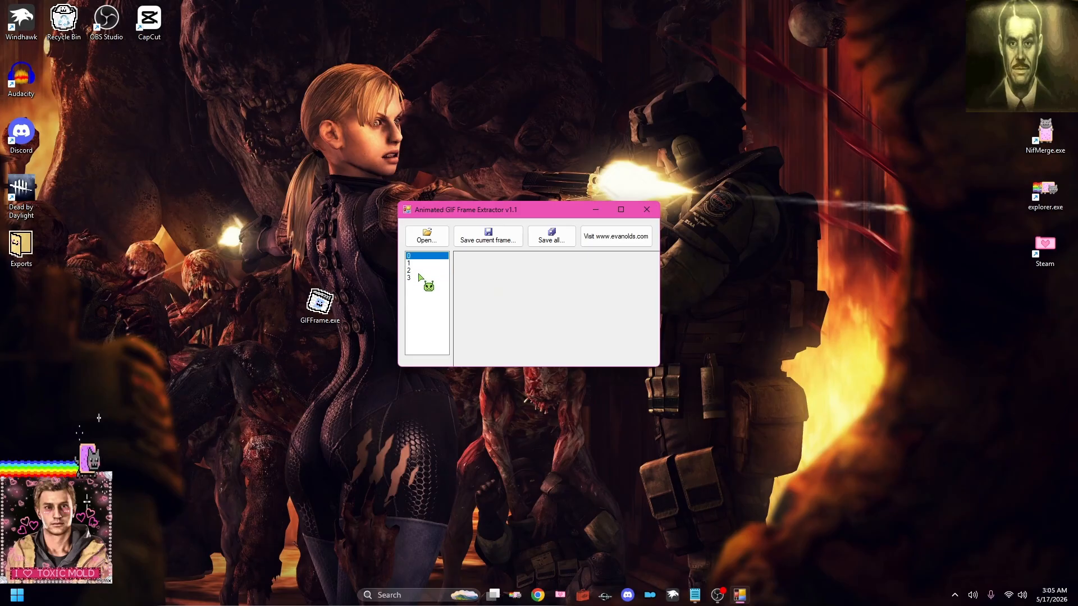
click(422, 277)
click(411, 264)
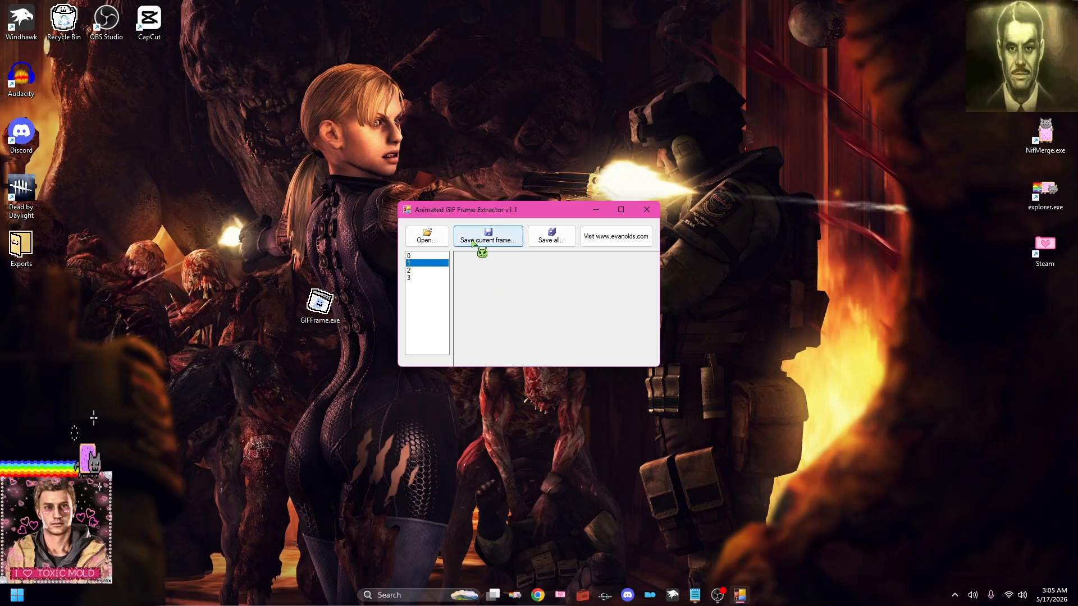
- Start saving all frames and set the output names to "Loading-%"
click(557, 245)
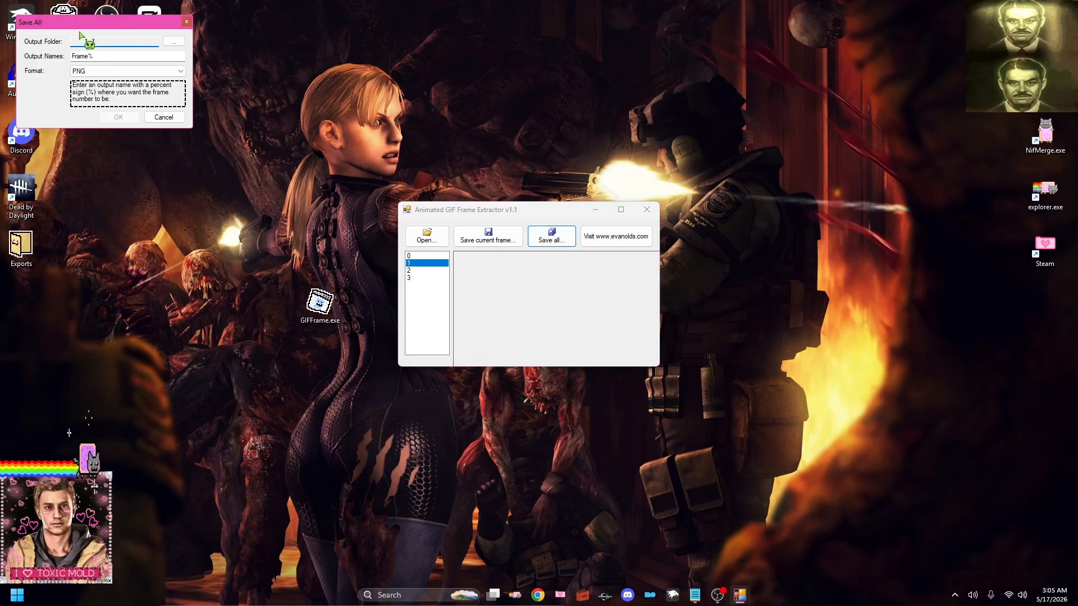
drag(88, 31, 213, 87)
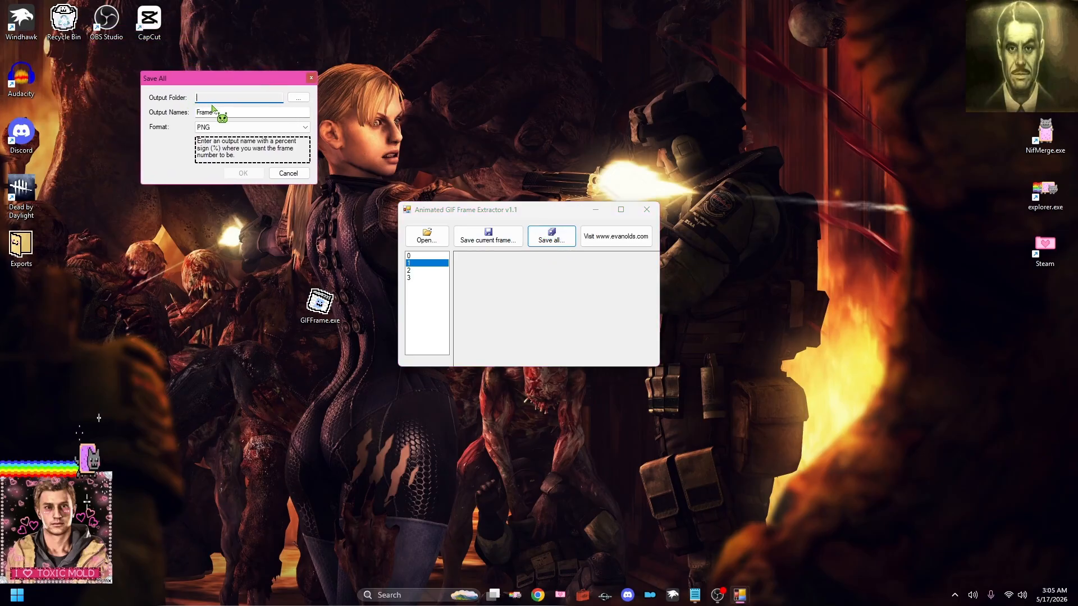
key(Tab)
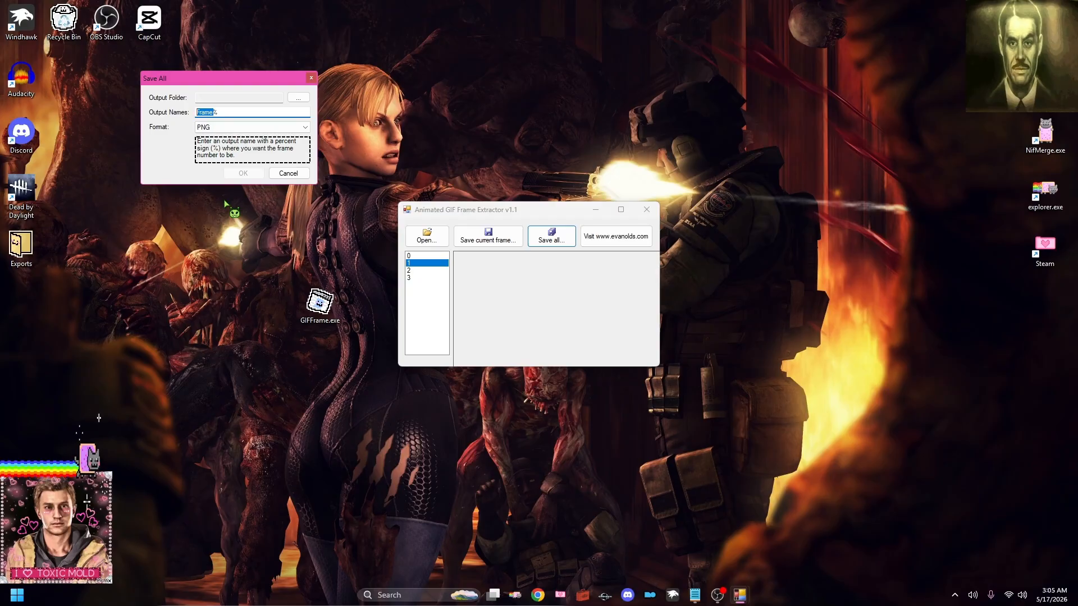
text(Loading-%)
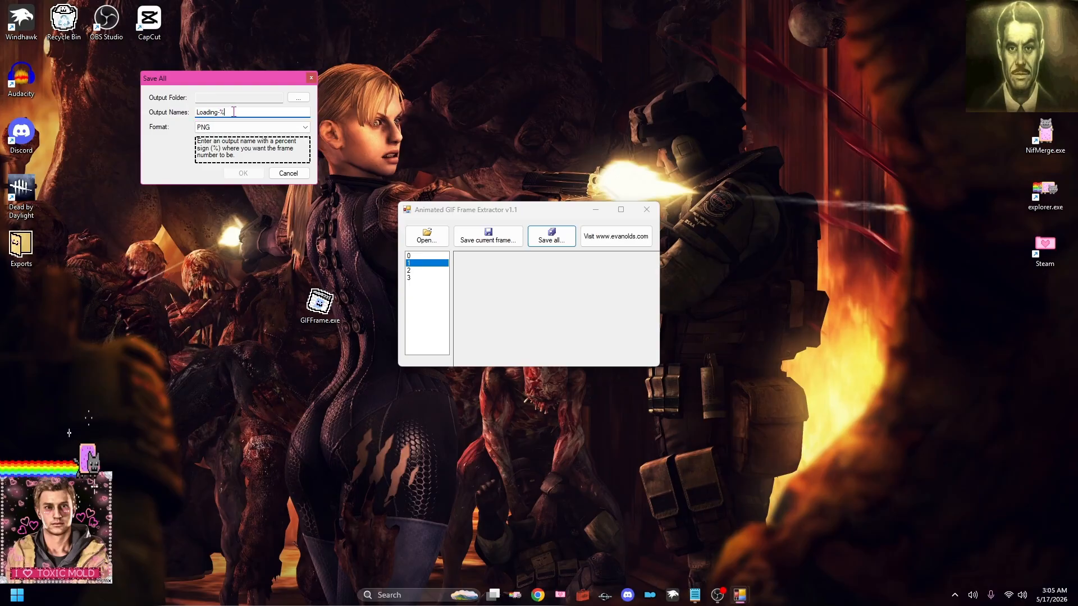
drag(214, 106, 216, 112)
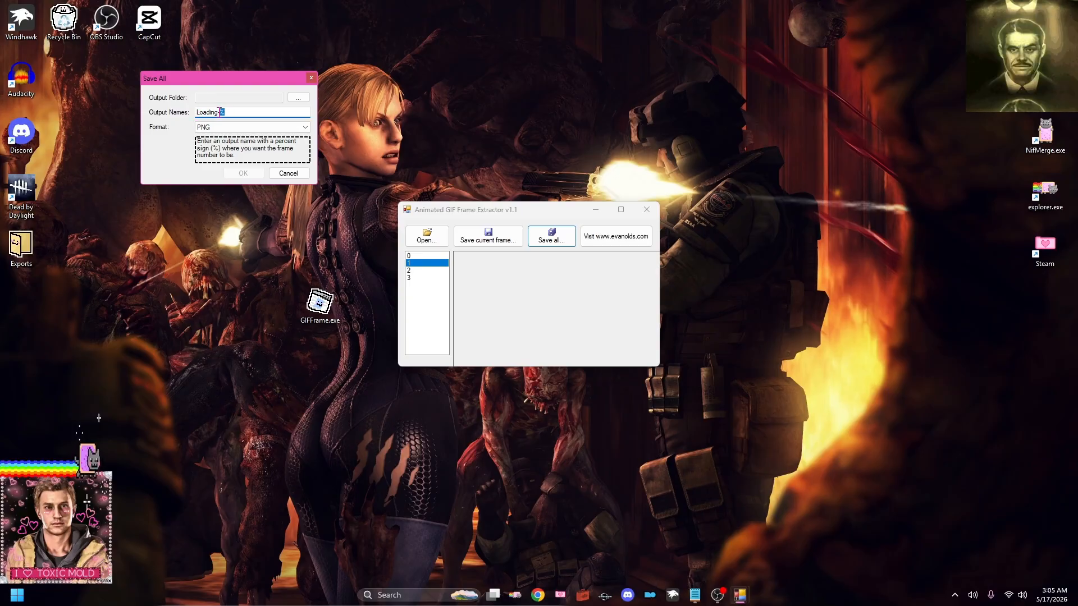
click(235, 112)
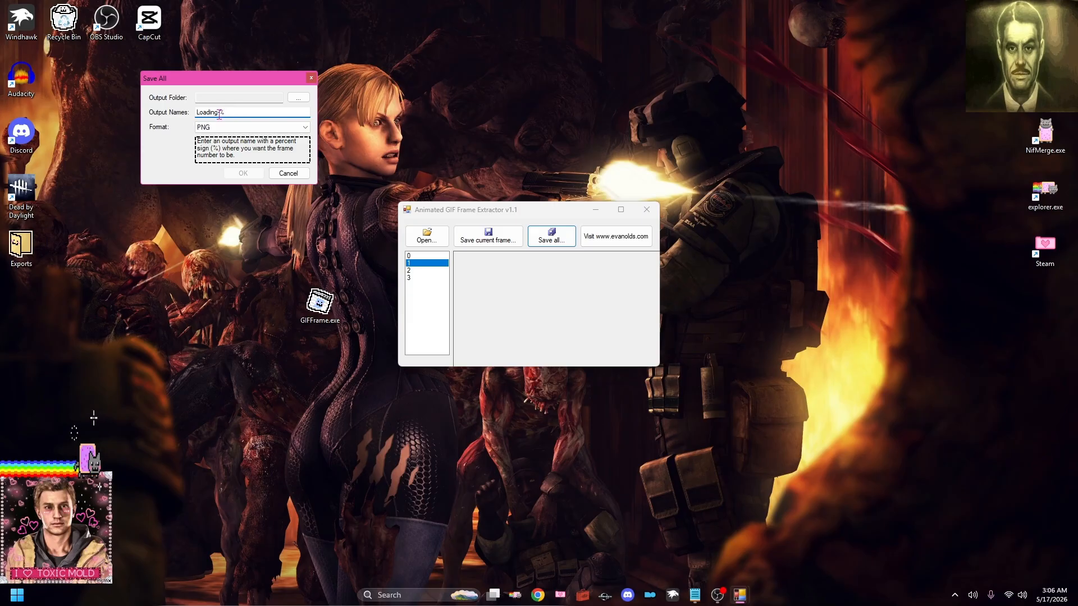
- Set the output folder for the saved frames to the Exports folder on the desktop
click(298, 97)
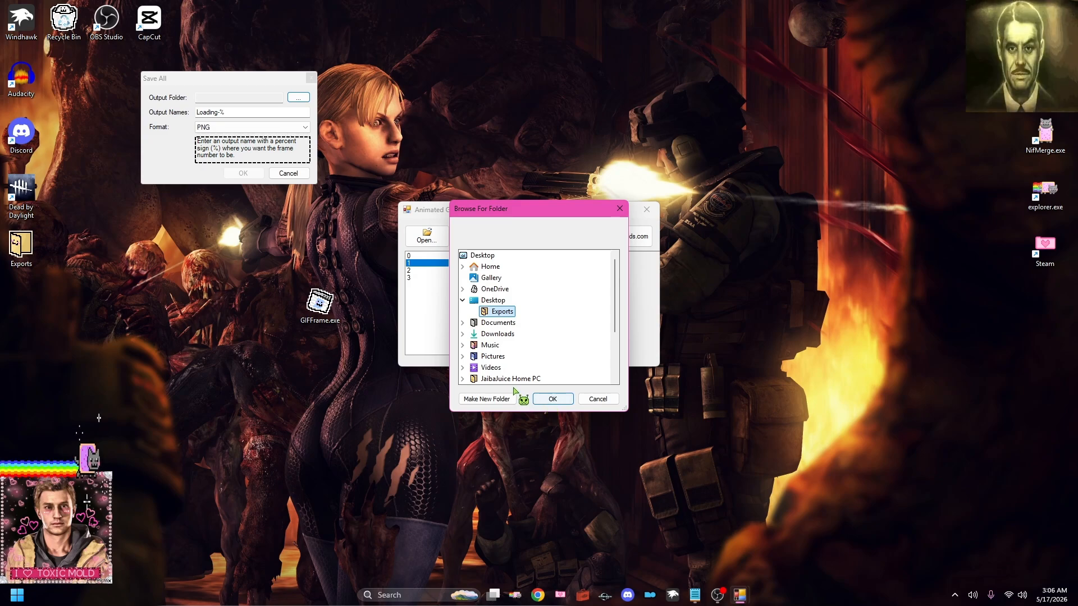
click(553, 399)
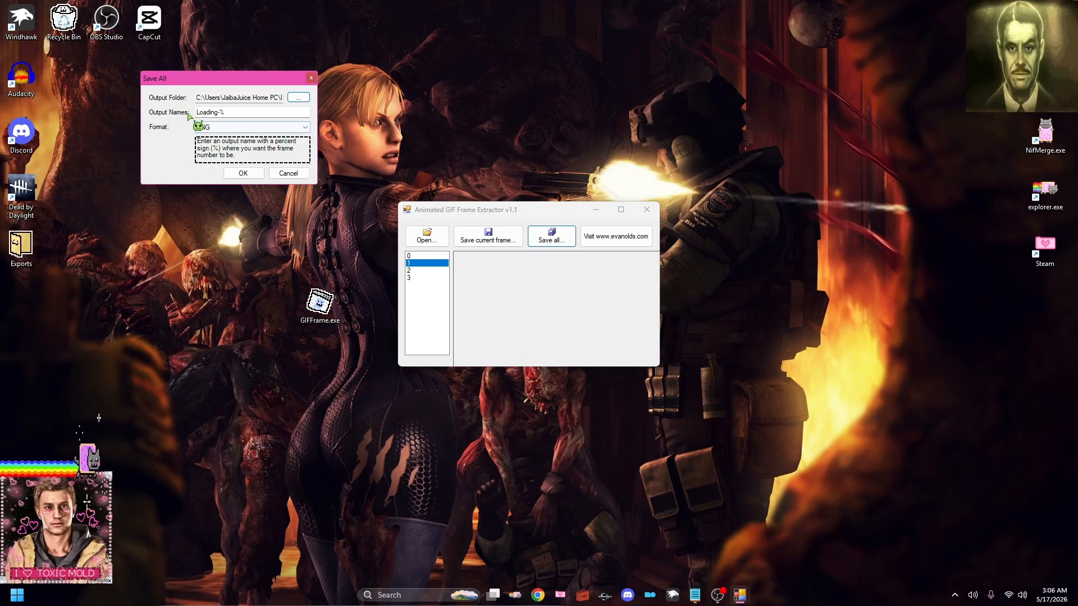
drag(197, 112, 217, 112)
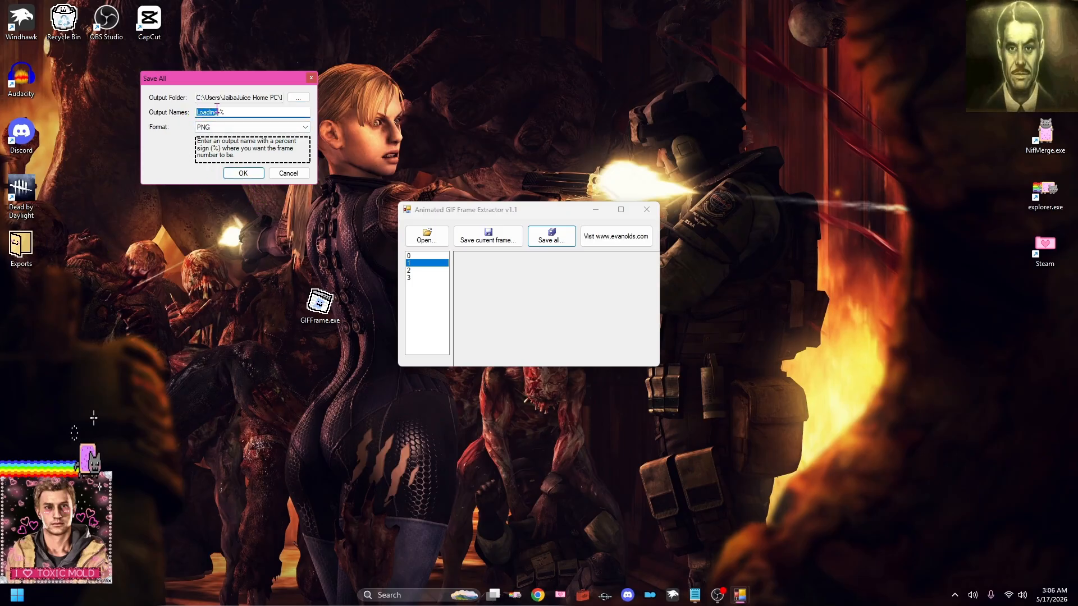
- Save all the frames as PNG files and close the Animated GIF Frame Extractor
click(243, 173)
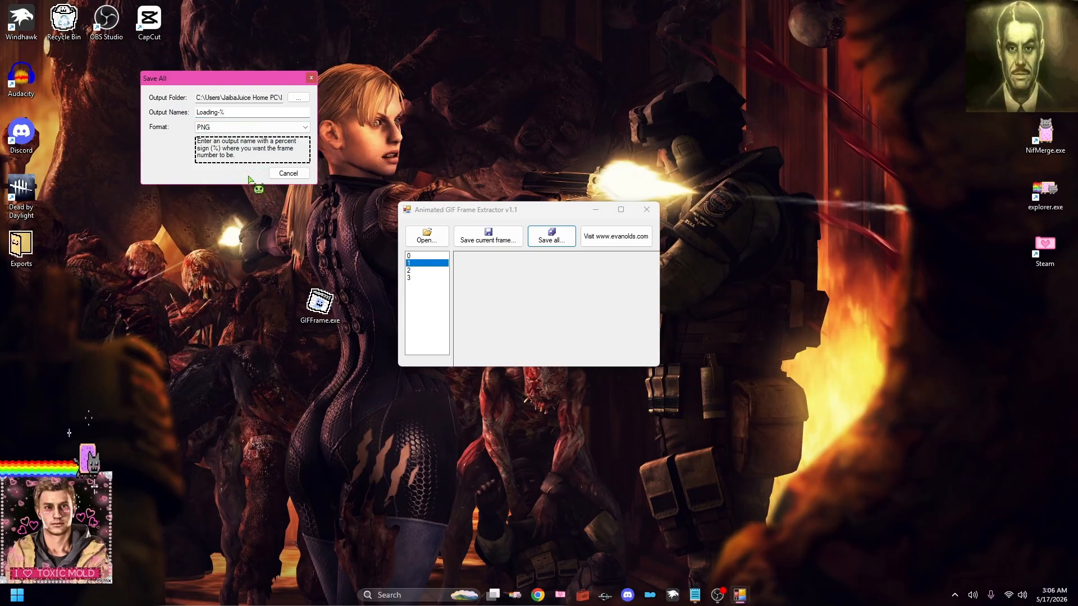
click(647, 210)
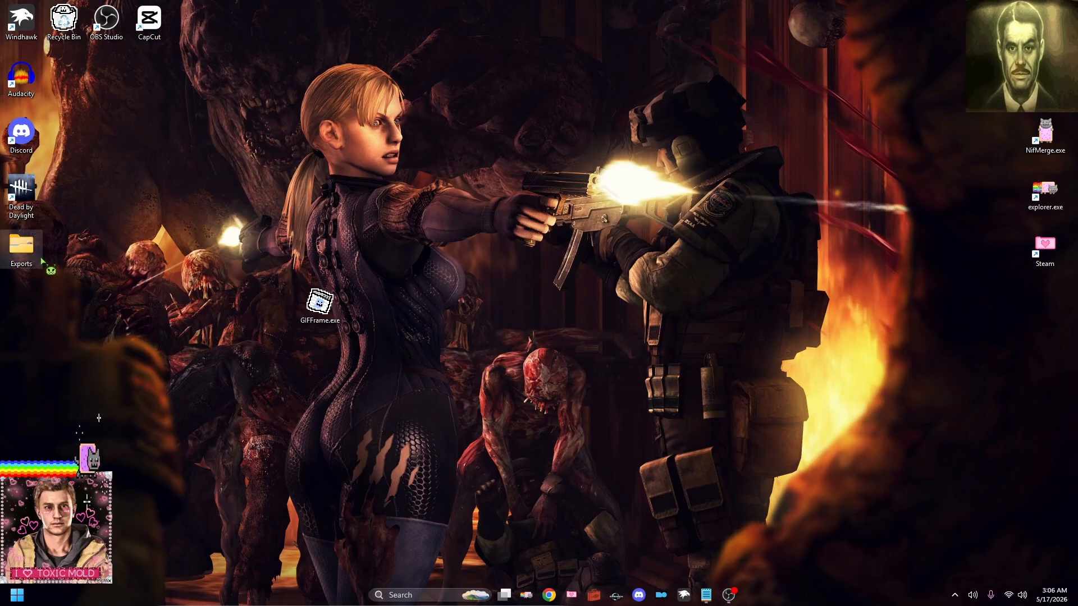
- Open the Exports folder on the desktop and check the exported frame images
double_click(17, 258)
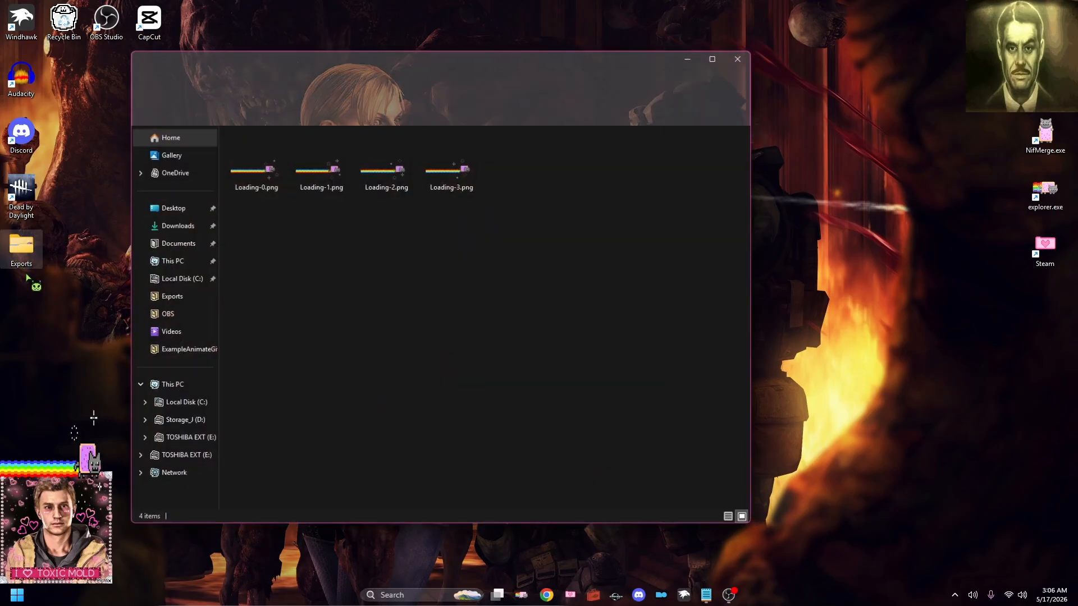
drag(502, 211, 246, 157)
click(271, 238)
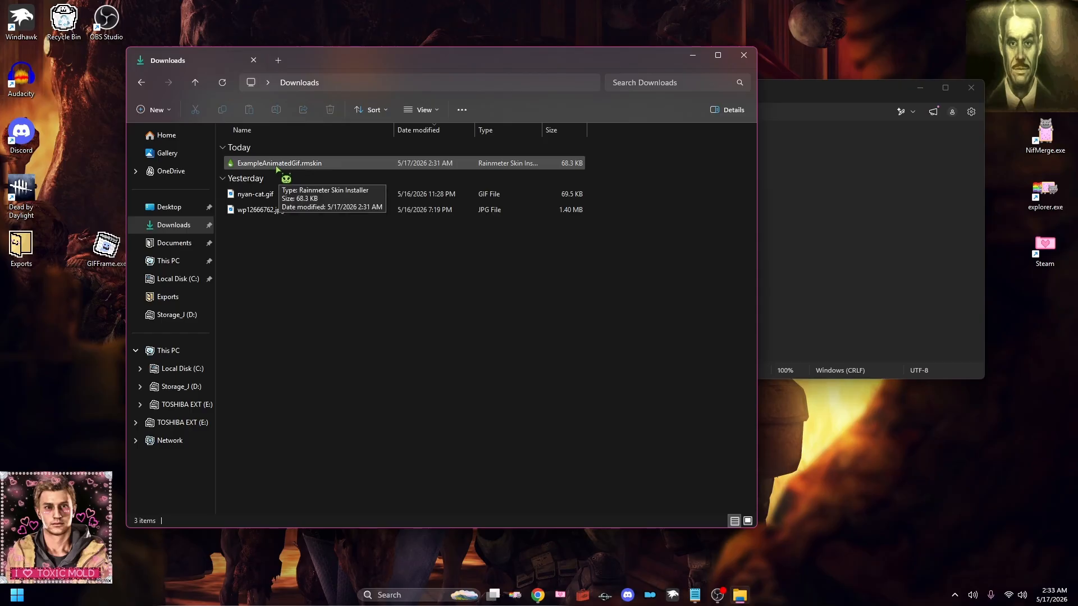
- Check the download source of ExampleAnimatedGif.rmskin on the Rainmeter Animated .GIF Files page in the browser, then return to Downloads
click(273, 168)
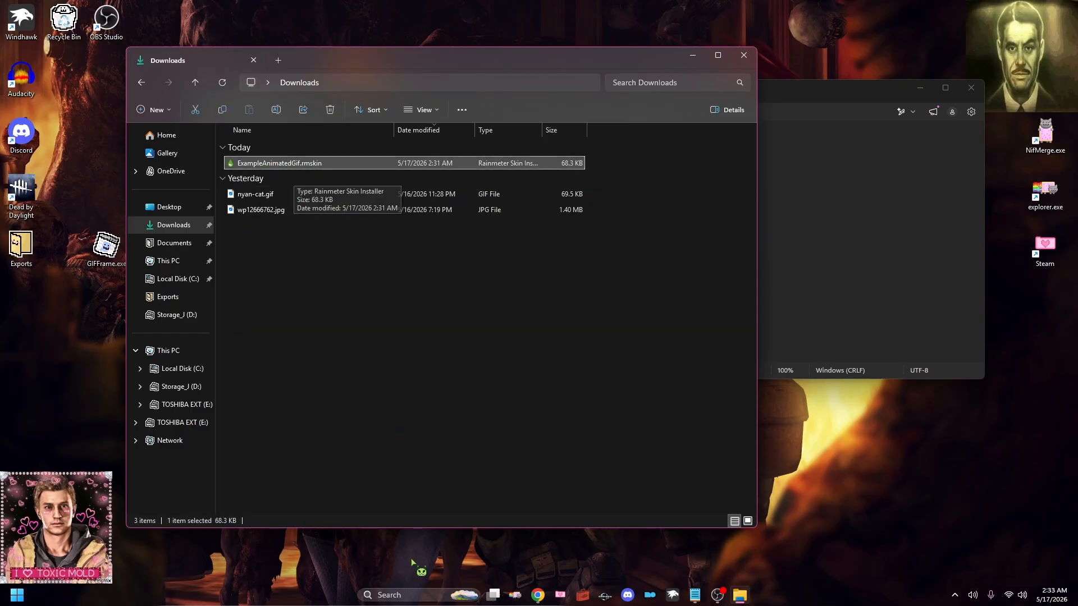
click(538, 595)
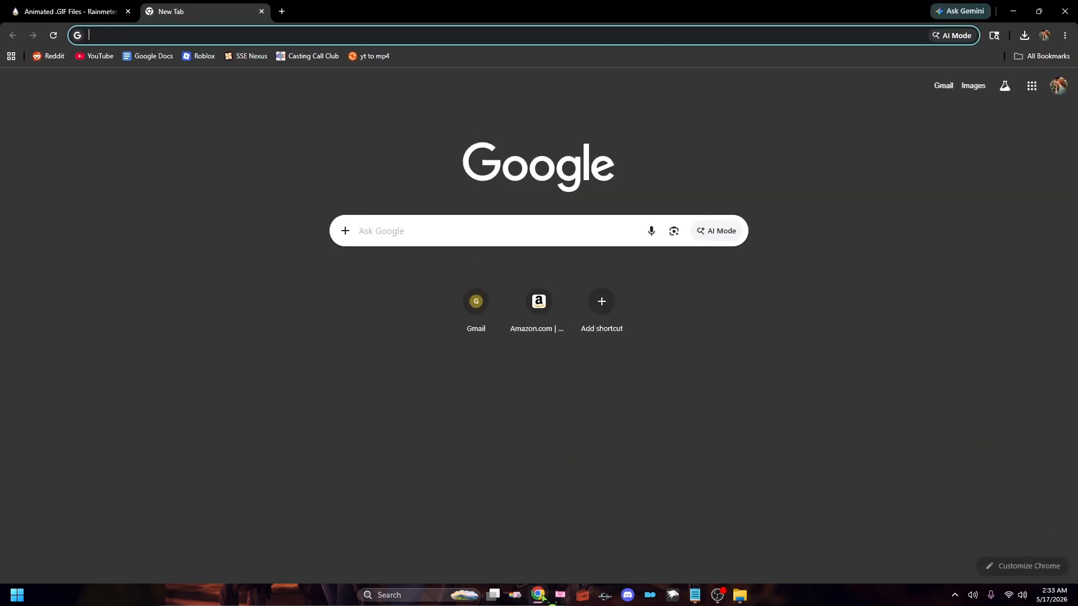
click(39, 6)
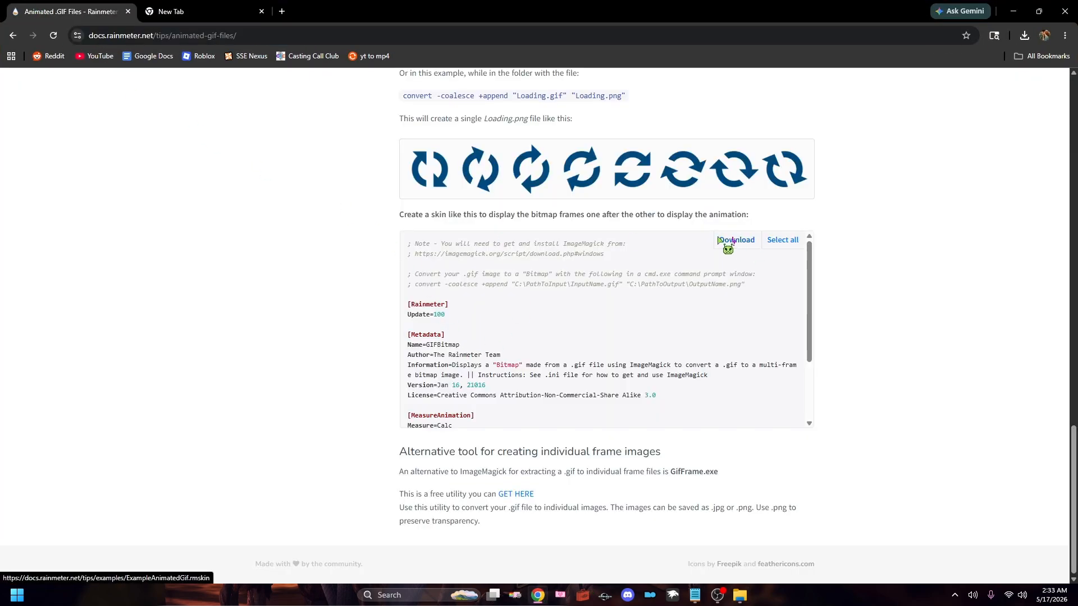
click(1013, 11)
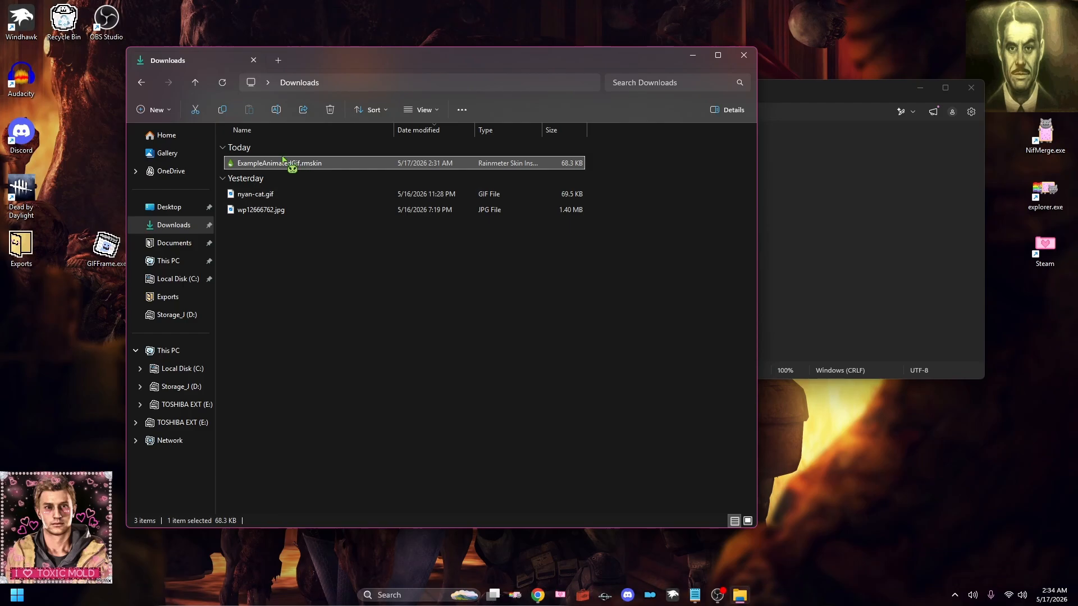
- Install the ExampleAnimateGif skin from ExampleAnimatedGif.rmskin in Downloads, with the included skins loaded
double_click(273, 163)
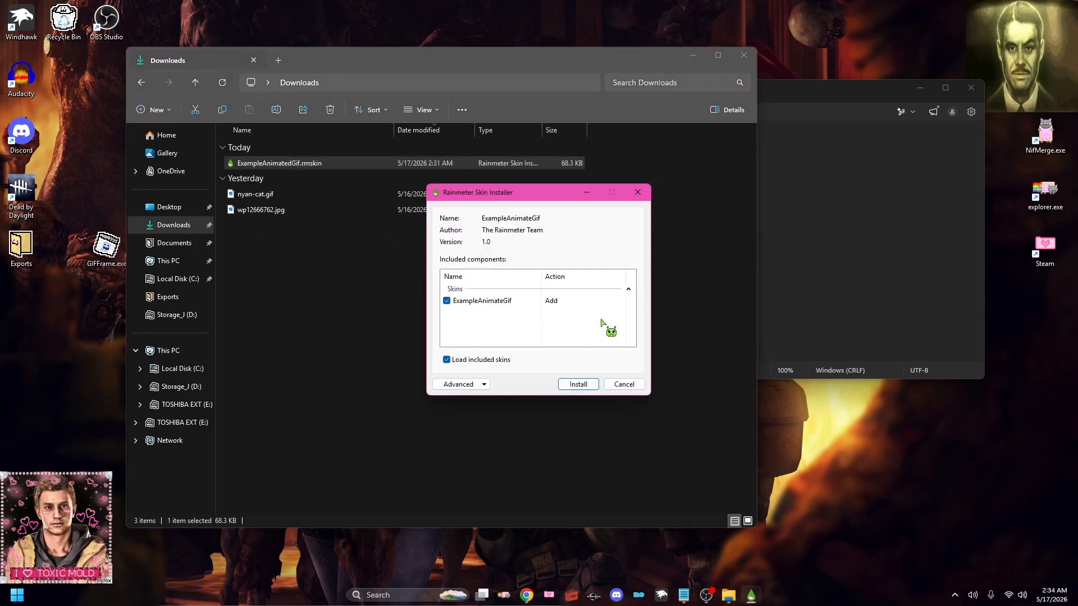
click(583, 384)
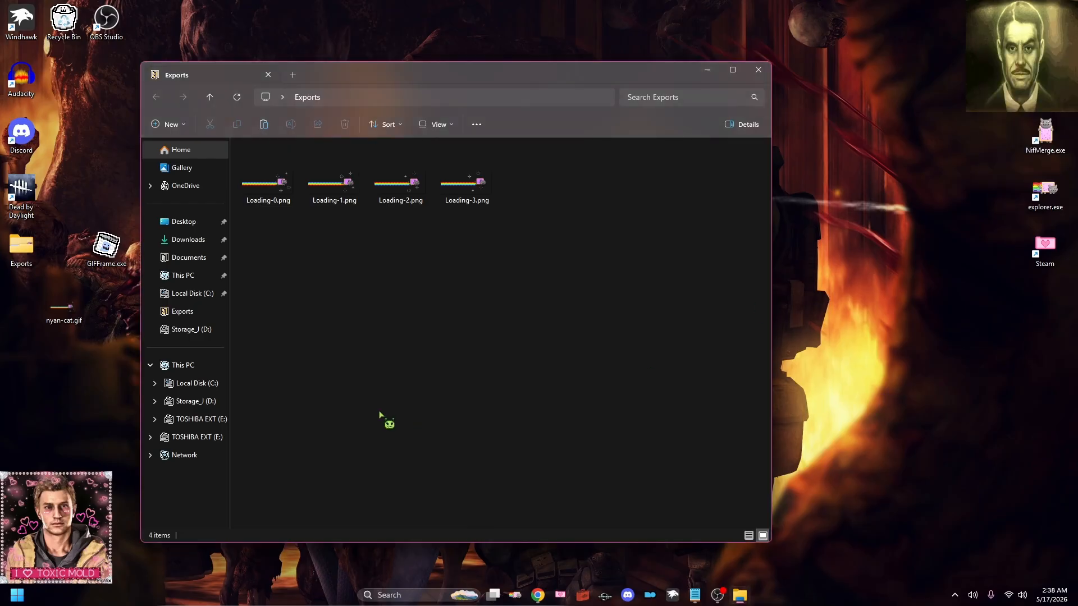
- Browse to Documents > Rainmeter > Skins and open the ExampleAnimateGif folder
click(190, 258)
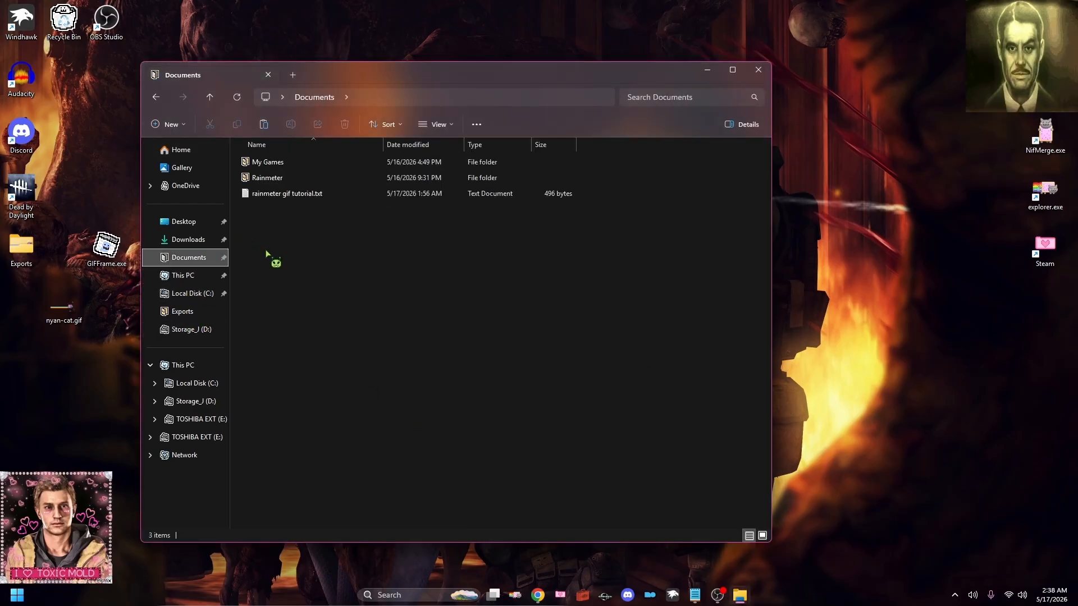
double_click(257, 182)
double_click(259, 162)
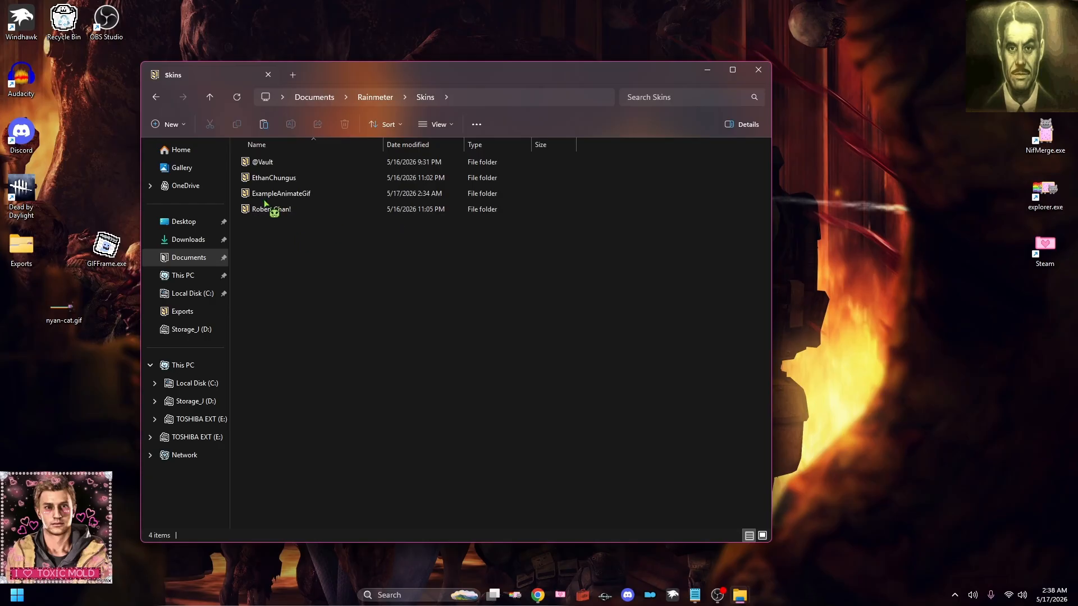
double_click(352, 210)
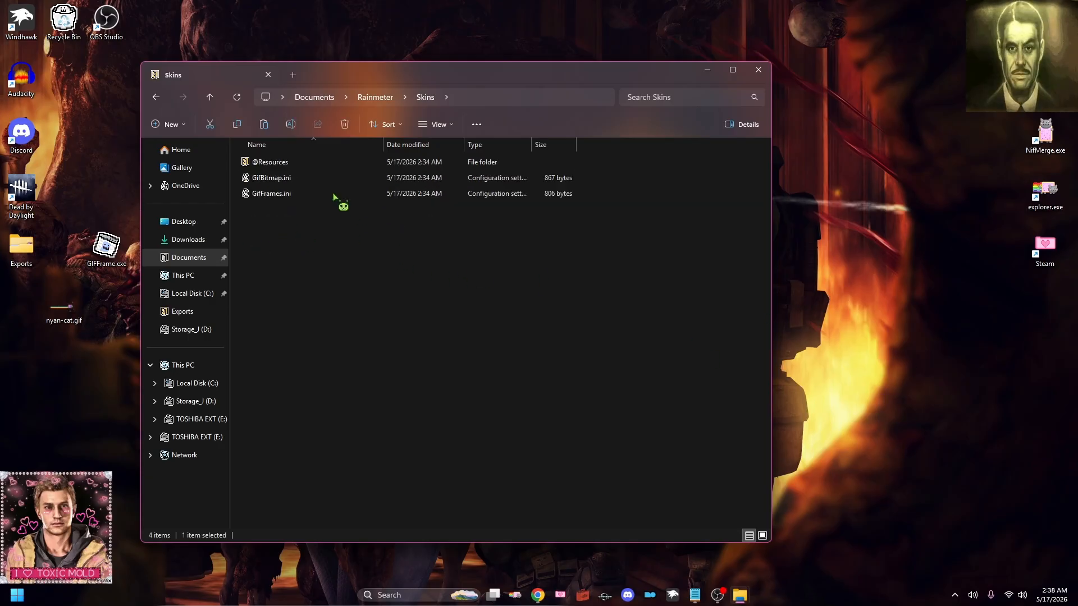
click(432, 101)
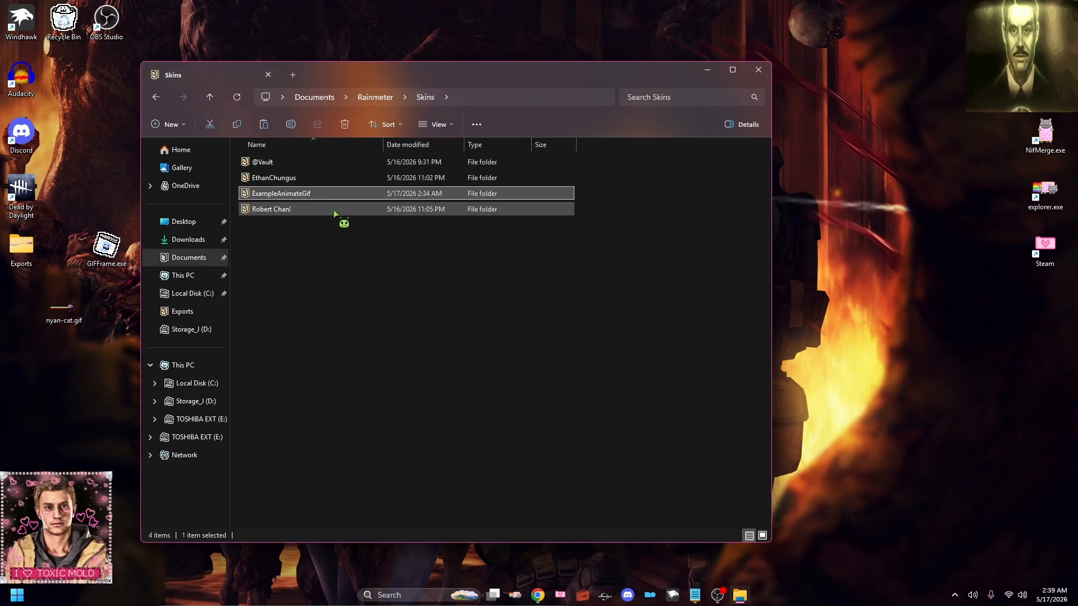
click(283, 237)
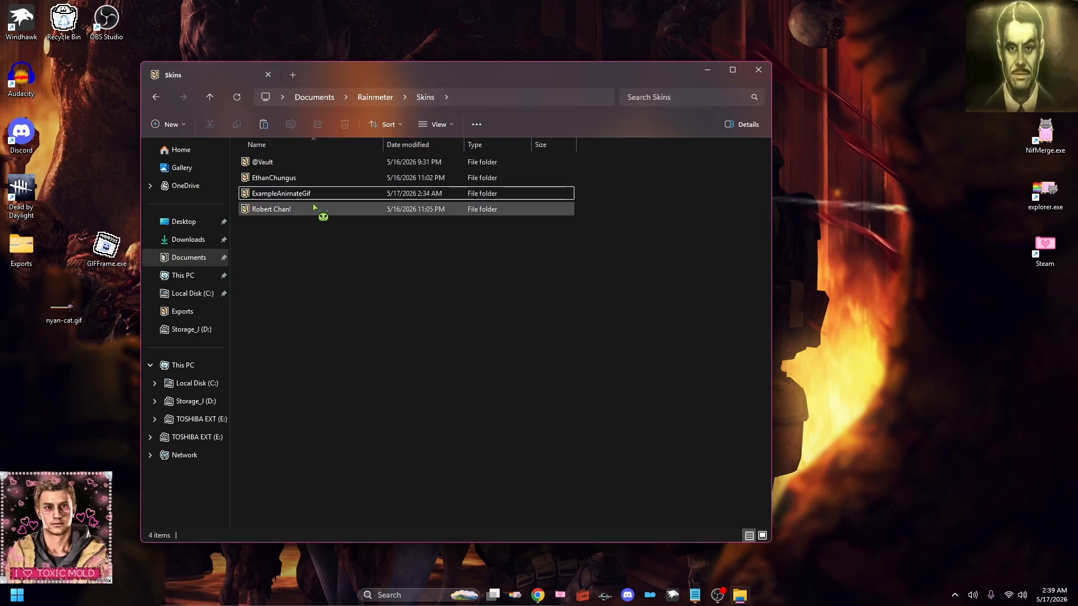
double_click(275, 195)
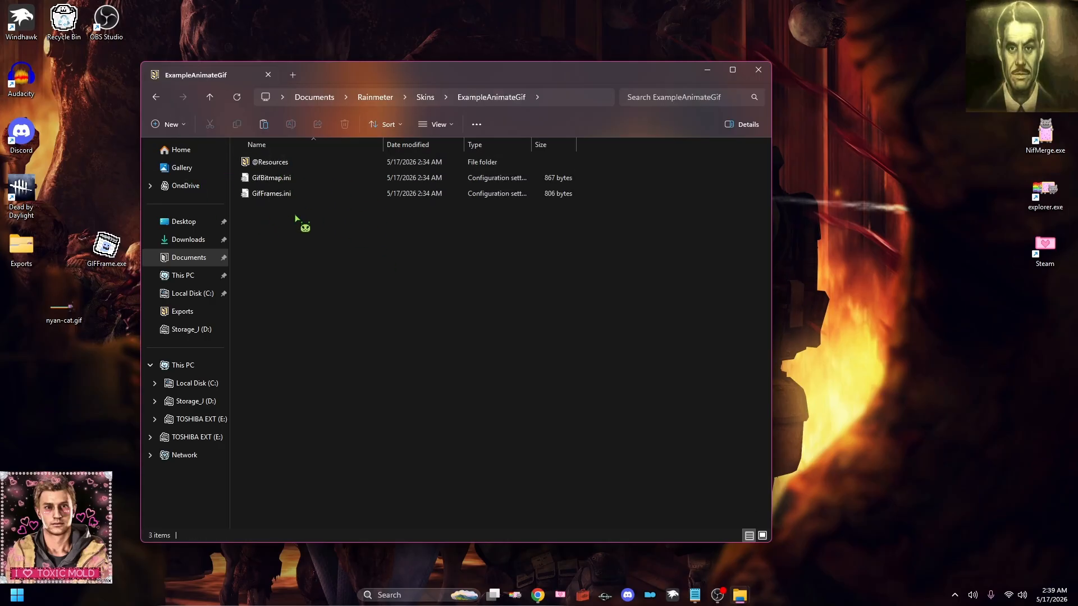
click(272, 235)
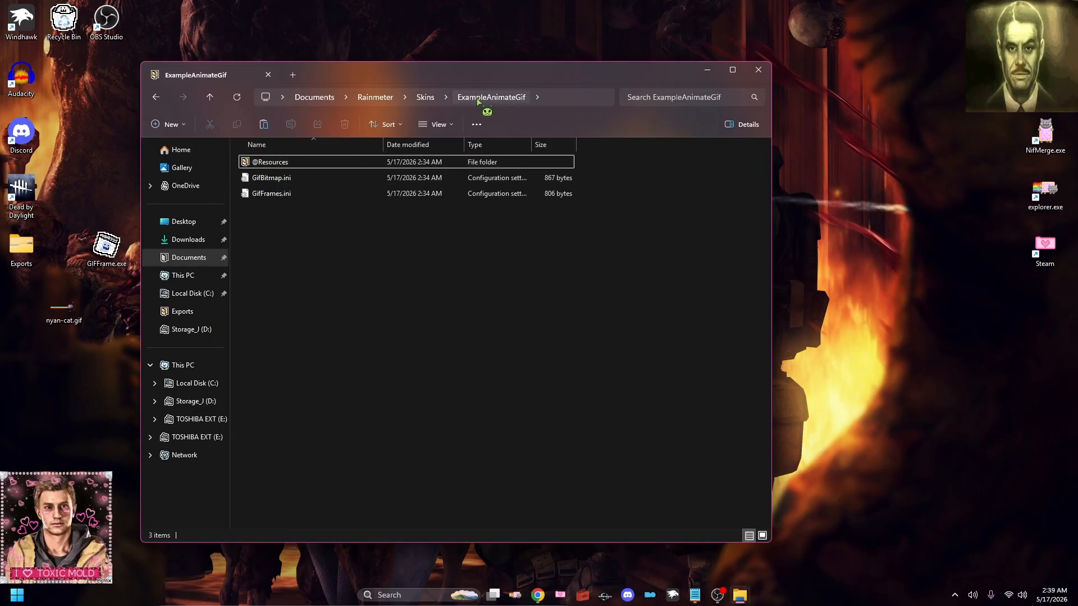
double_click(284, 164)
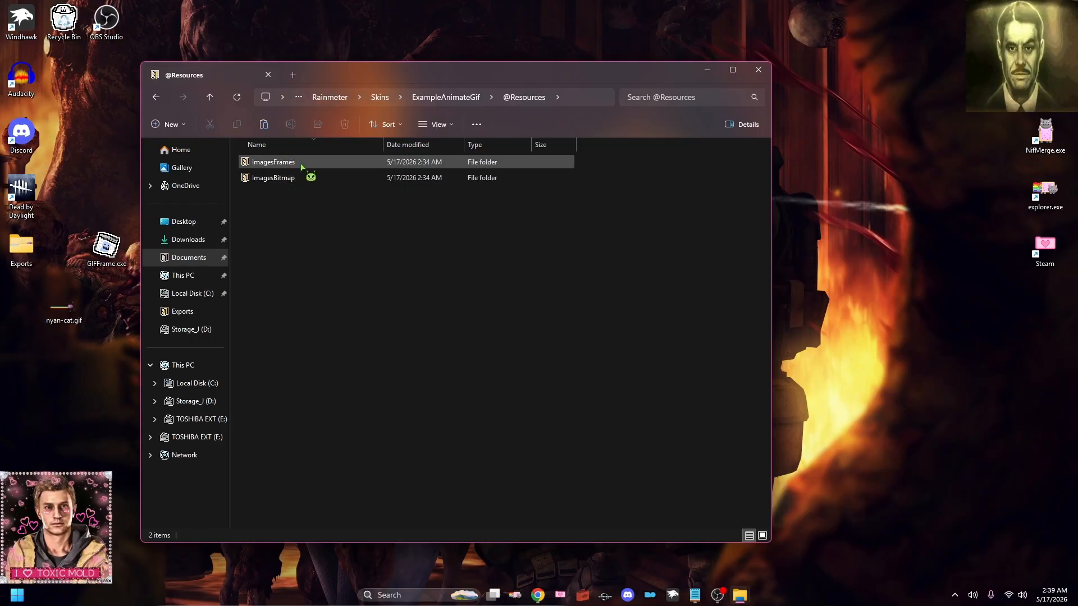
double_click(292, 167)
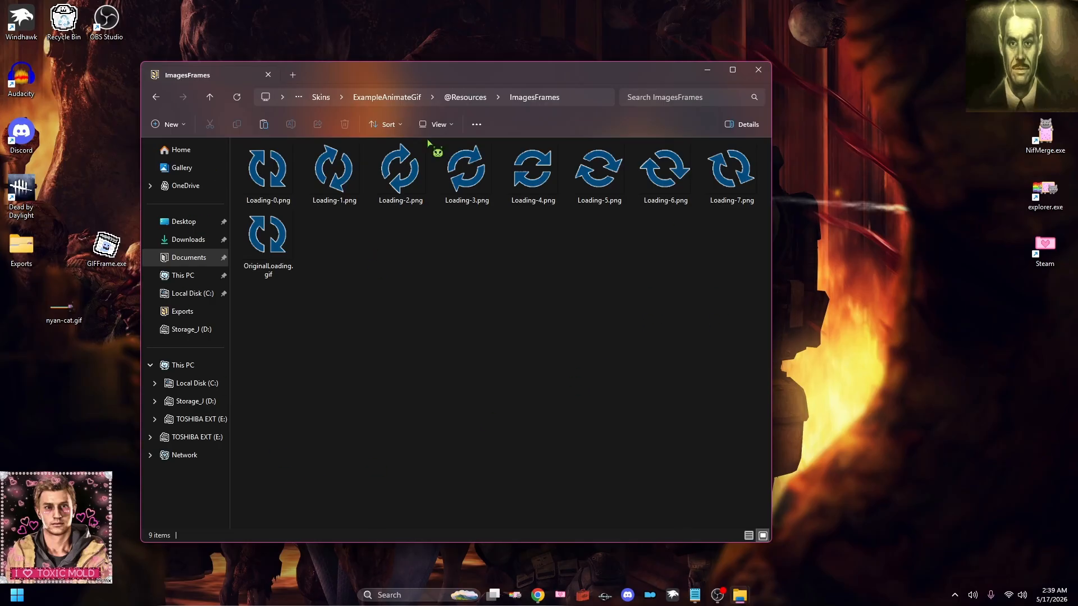
- Delete the sample frames Loading-0.png through Loading-7.png from ImagesFrames, keeping OriginalLoading.gif
drag(717, 242, 281, 180)
right_click(281, 180)
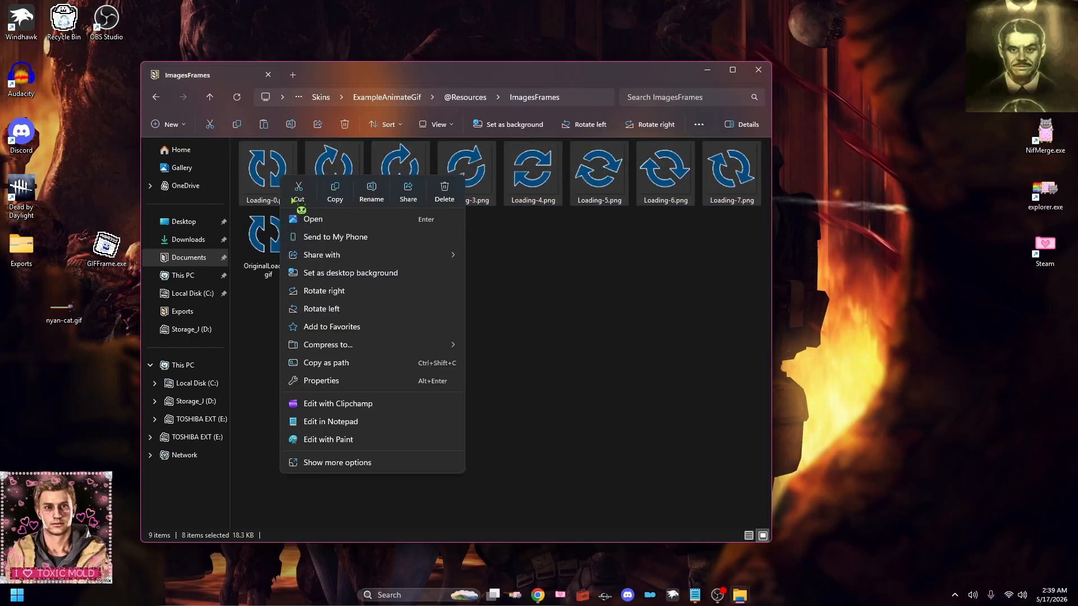
click(445, 194)
- Paste the exported nyan cat frames Loading-0.png through Loading-3.png into ImagesFrames
right_click(409, 228)
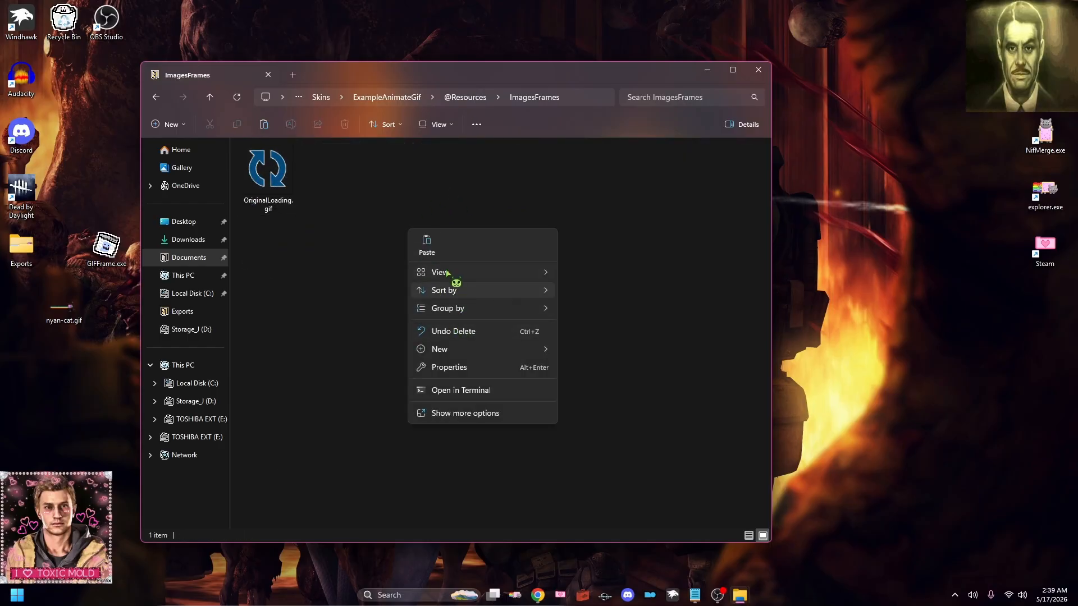
key(Escape)
drag(354, 235, 475, 290)
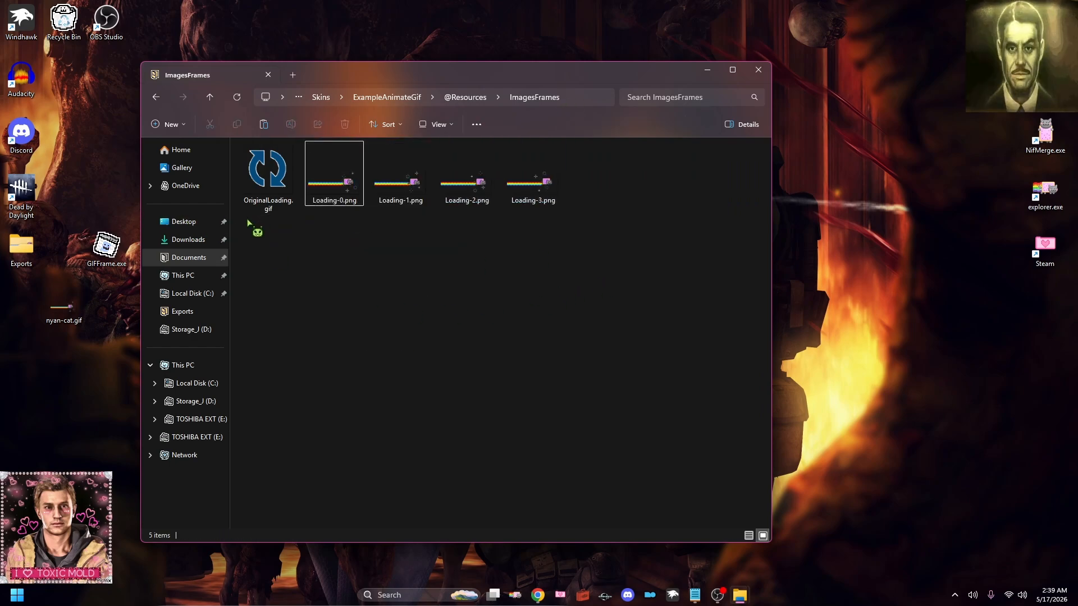
- Move nyan-cat.gif from the desktop into the ImagesFrames folder
drag(57, 295, 199, 284)
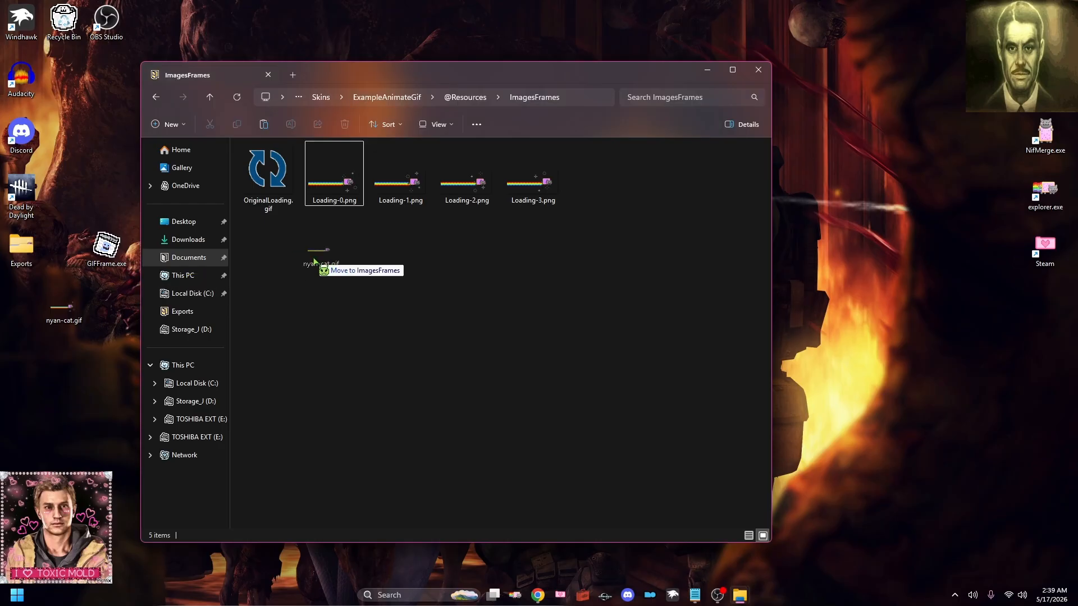
drag(314, 259, 518, 212)
- Delete the sample OriginalLoading.gif and rename nyan-cat.gif to OriginalLoading.gif in its place
right_click(279, 178)
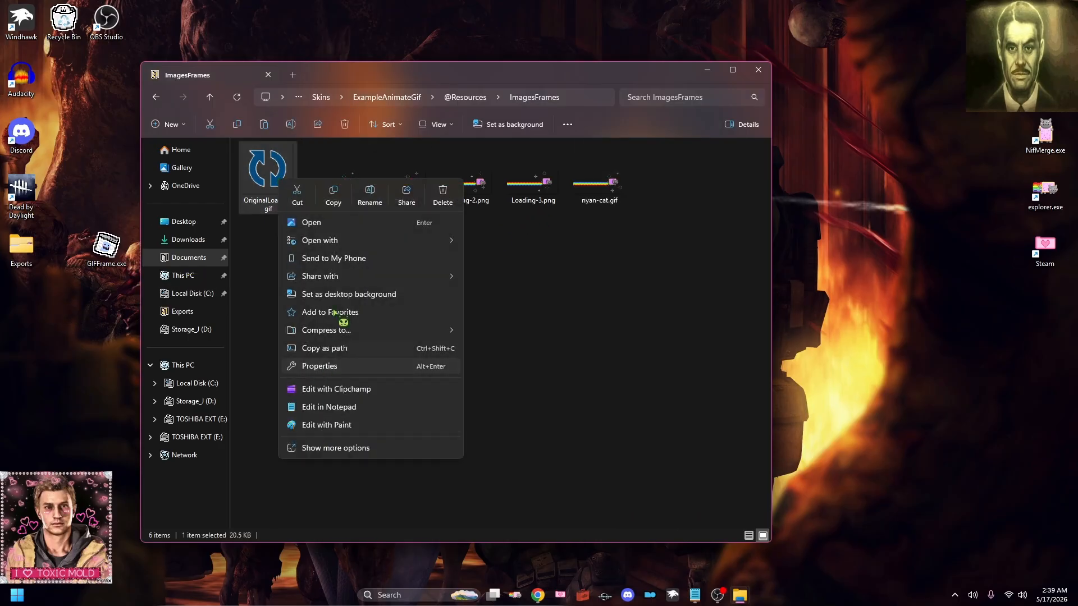
click(369, 195)
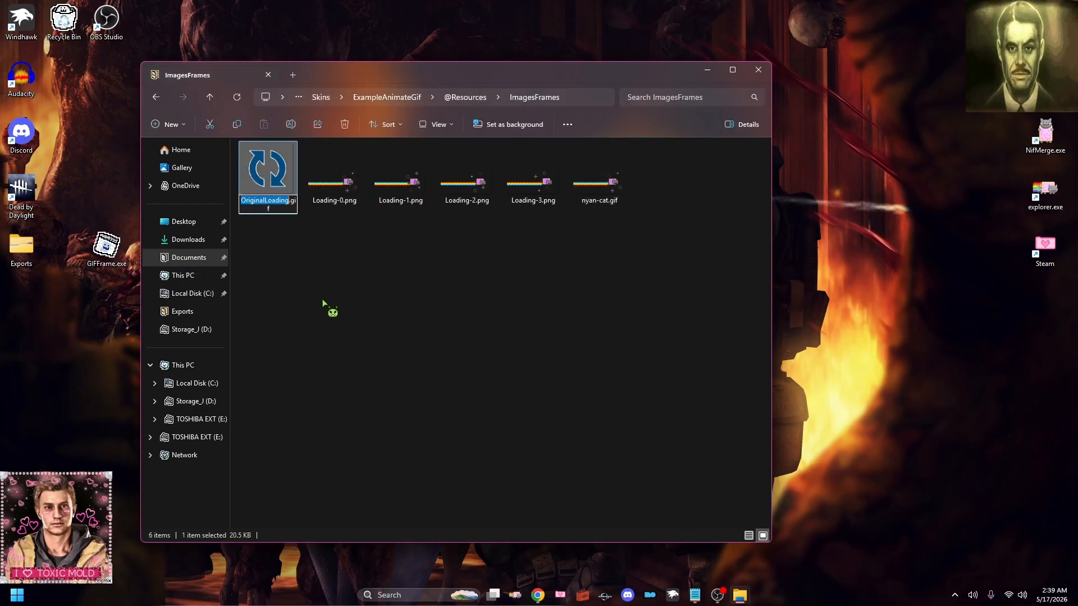
click(305, 247)
right_click(282, 194)
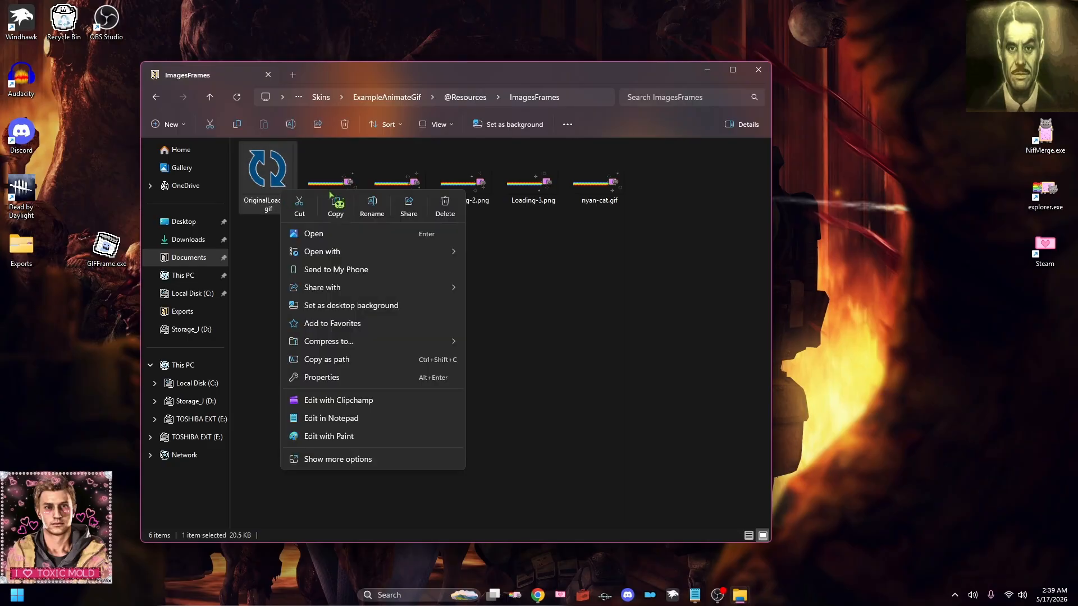
click(444, 208)
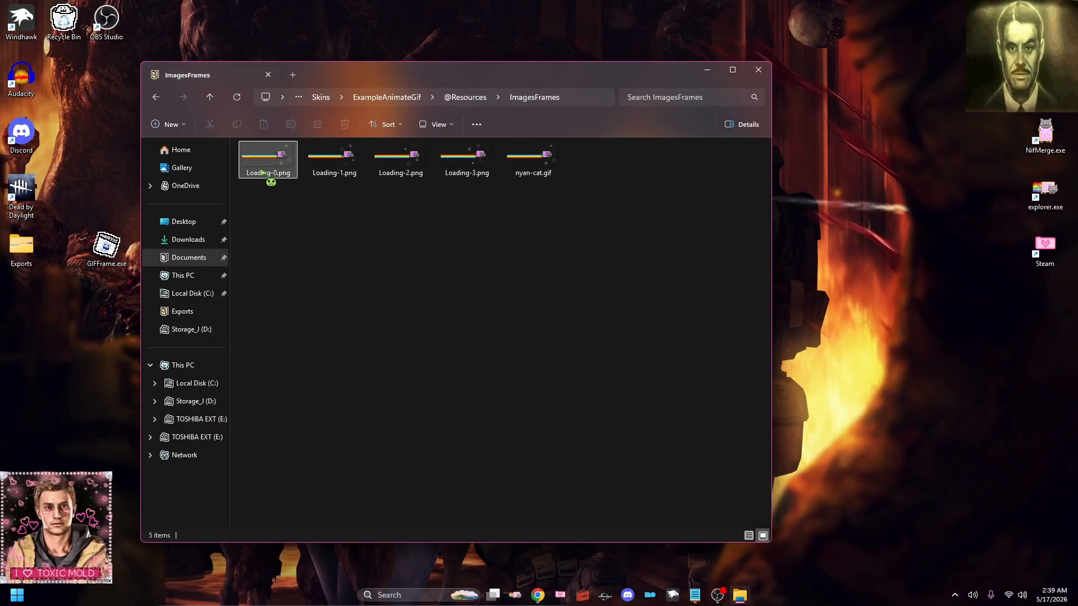
right_click(537, 166)
click(625, 179)
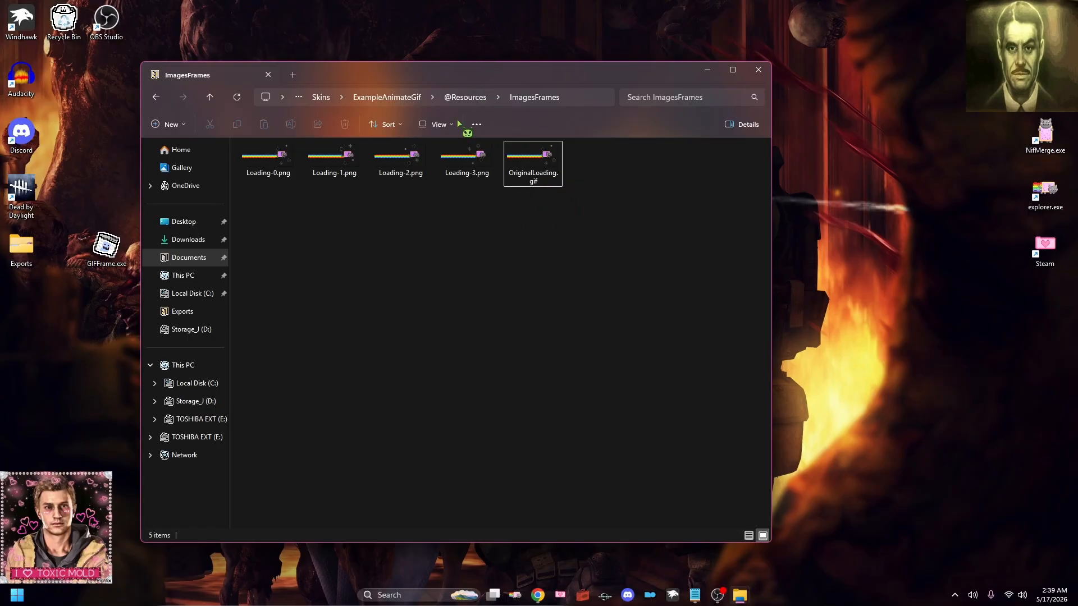
- Move the ImagesFrames window aside and open the Manage Rainmeter window
drag(453, 70, 383, 110)
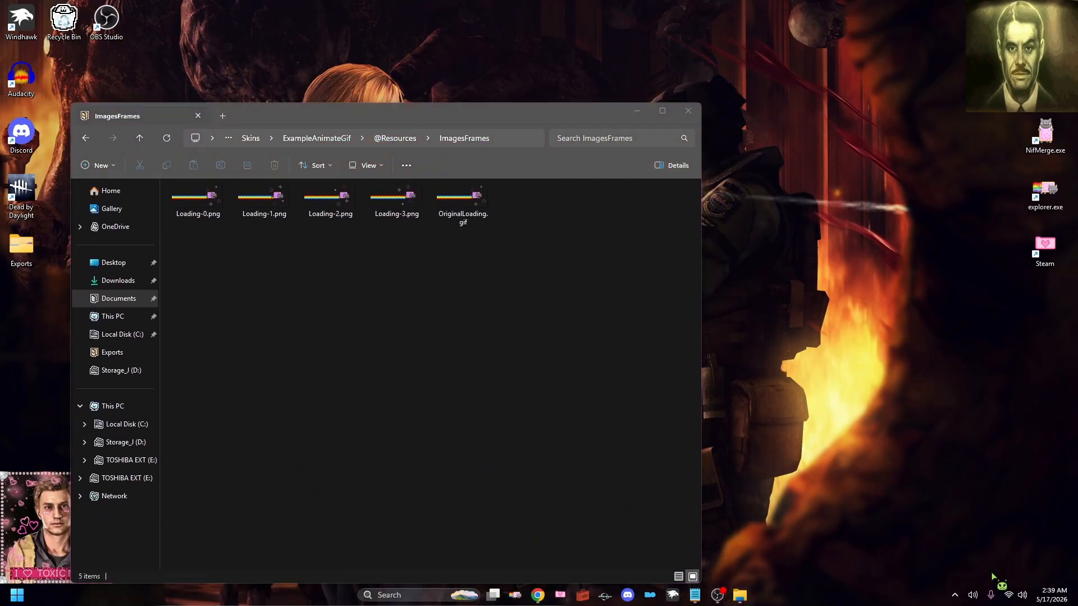
click(950, 590)
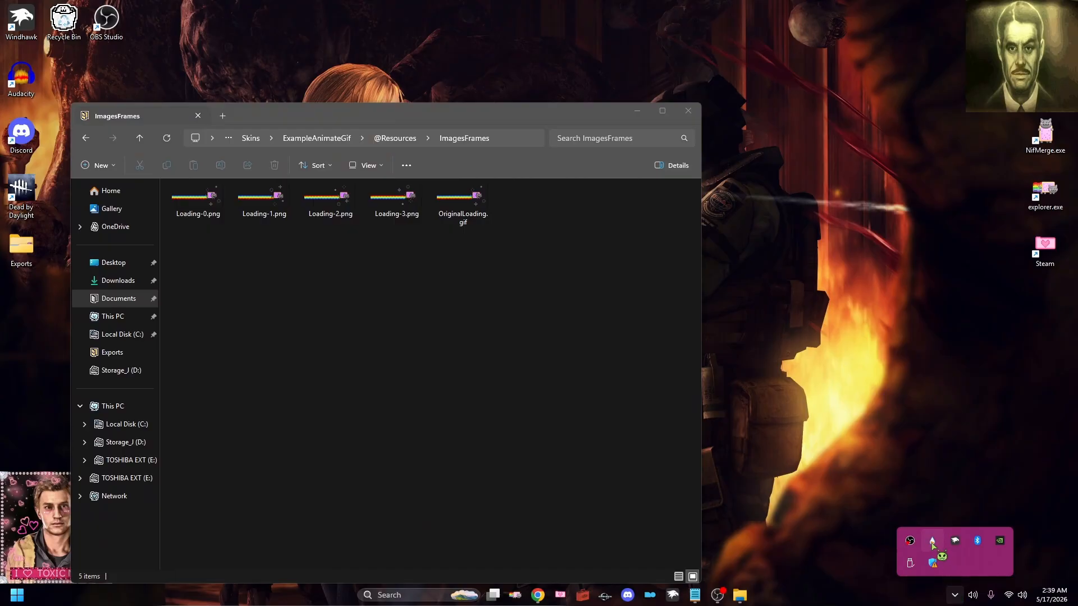
click(933, 542)
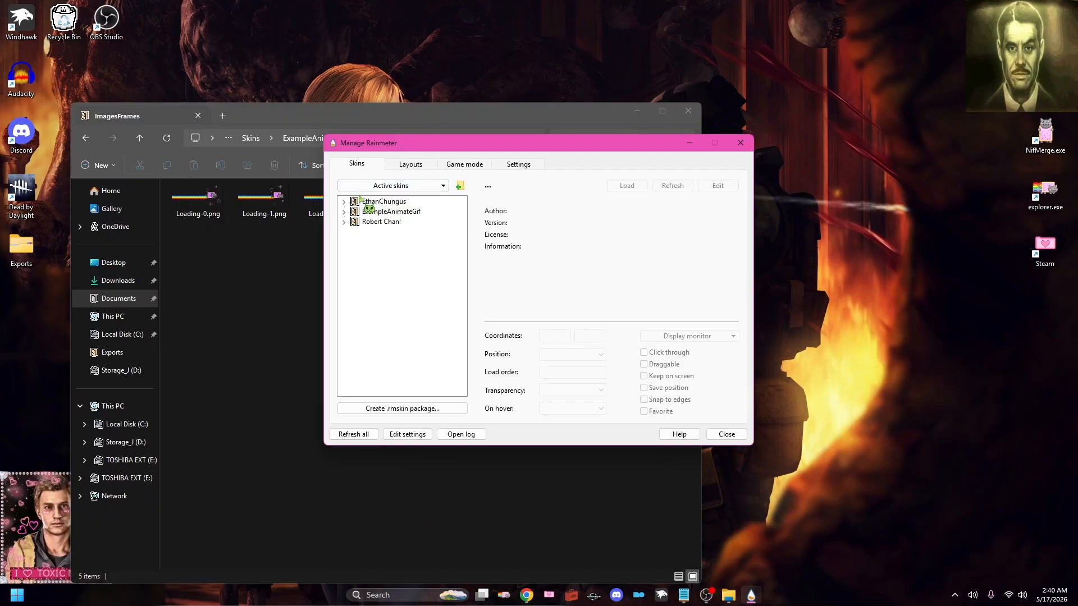
- Unload and reload GifFrames.ini from the ExampleAnimateGif skin in Rainmeter
click(356, 217)
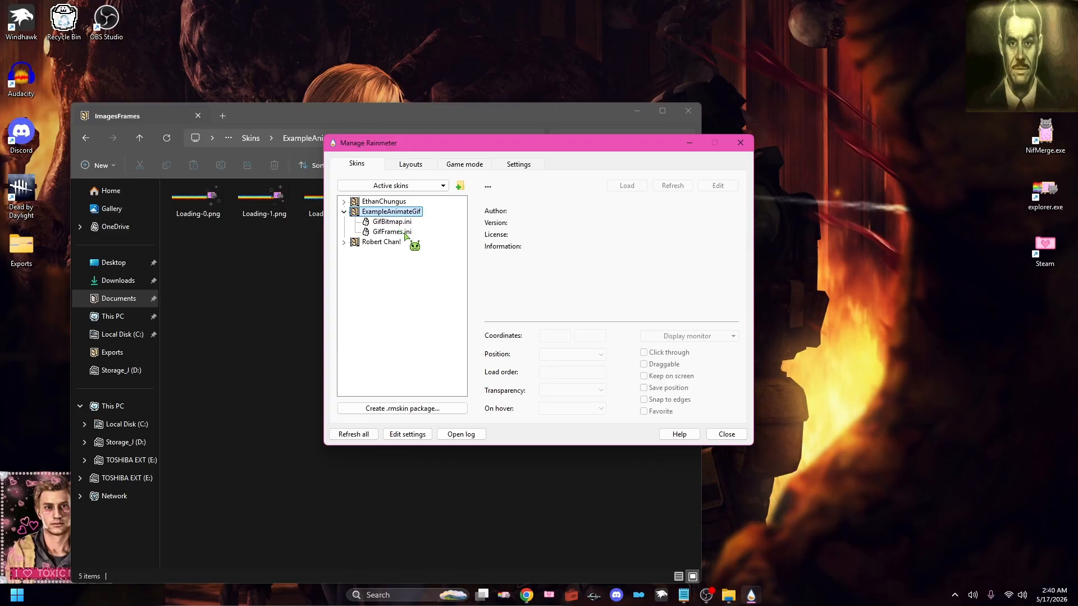
click(400, 231)
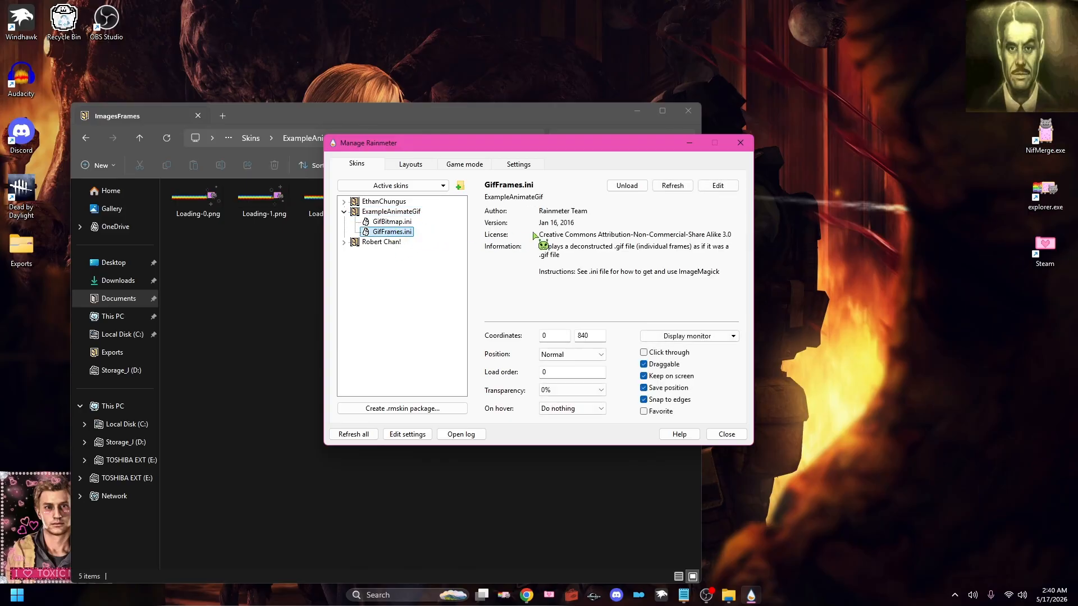
click(627, 185)
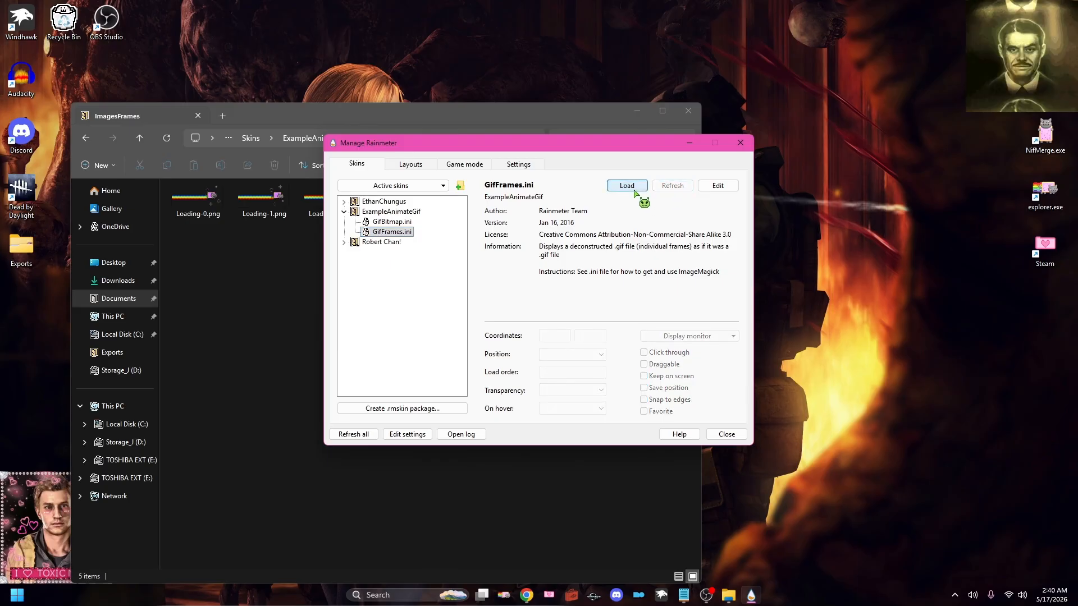
click(627, 186)
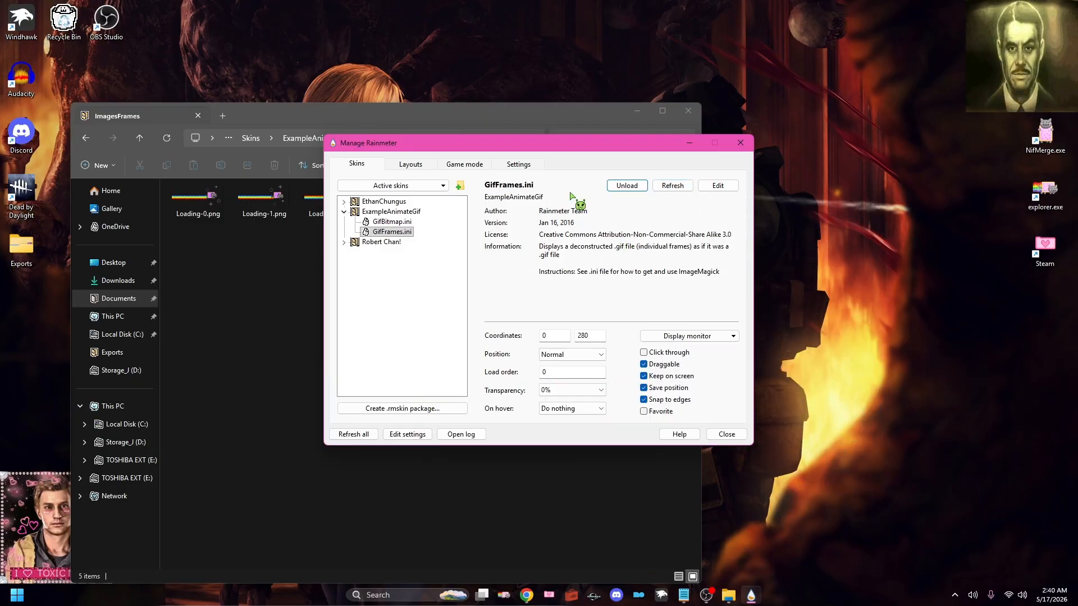
- Reload GifFrames.ini and move the nyan cat skin across the desktop to coordinates 170, 280
click(633, 187)
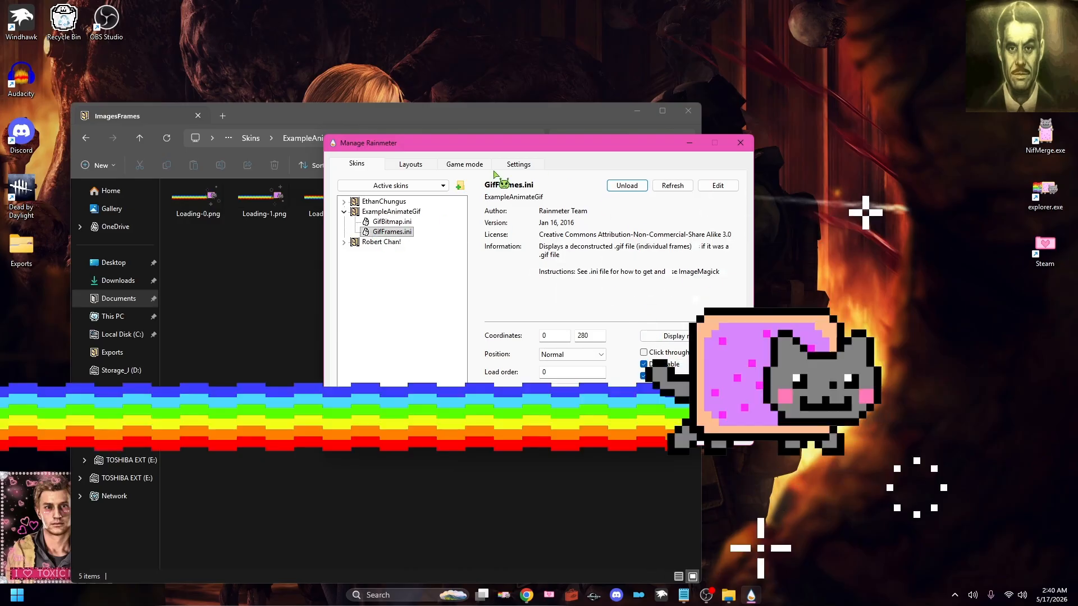
click(624, 187)
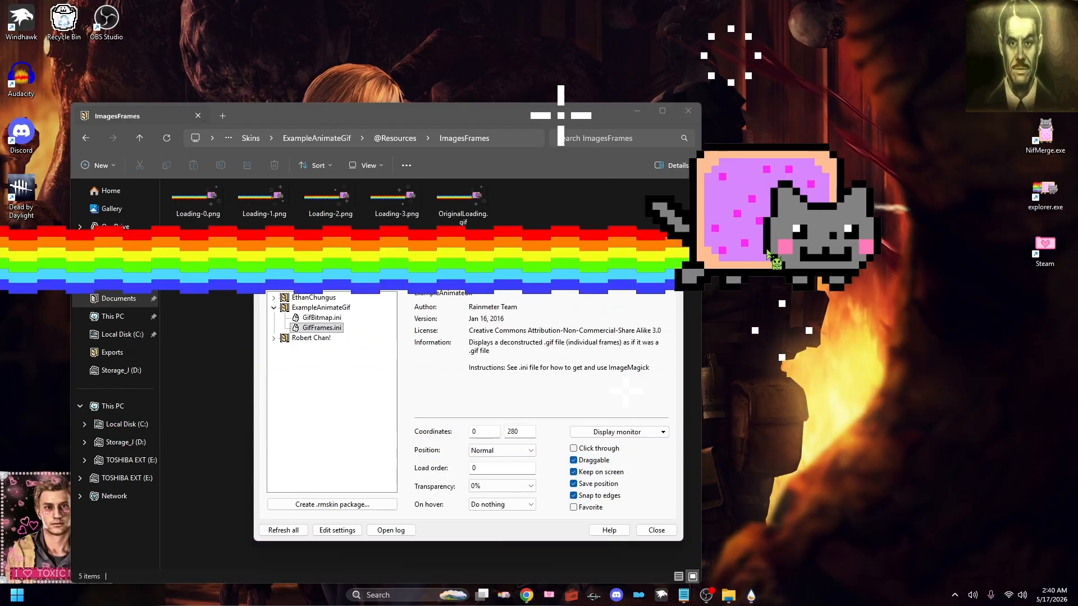
drag(803, 255, 871, 412)
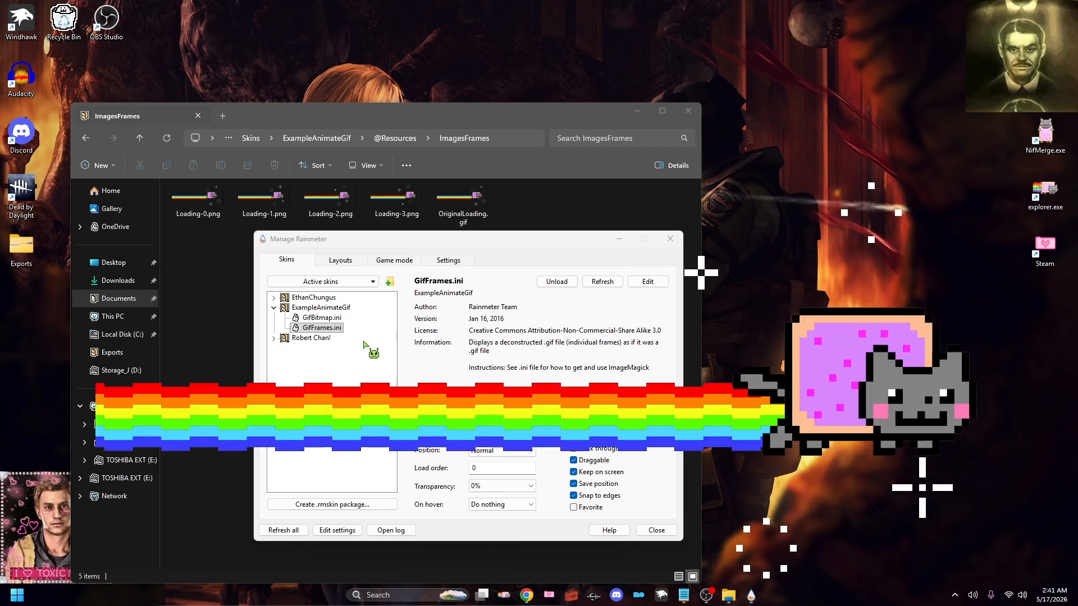
- Open the GifFrames.ini file of the ExampleAnimateGif skin for editing from Rainmeter
right_click(332, 333)
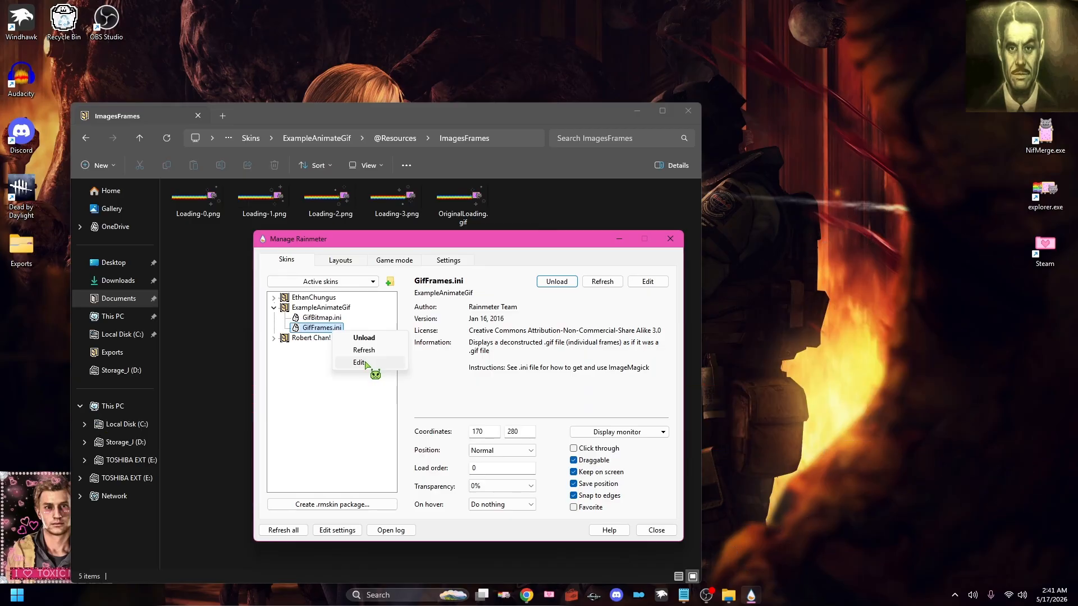
click(359, 363)
scroll(360, 322, down, 2)
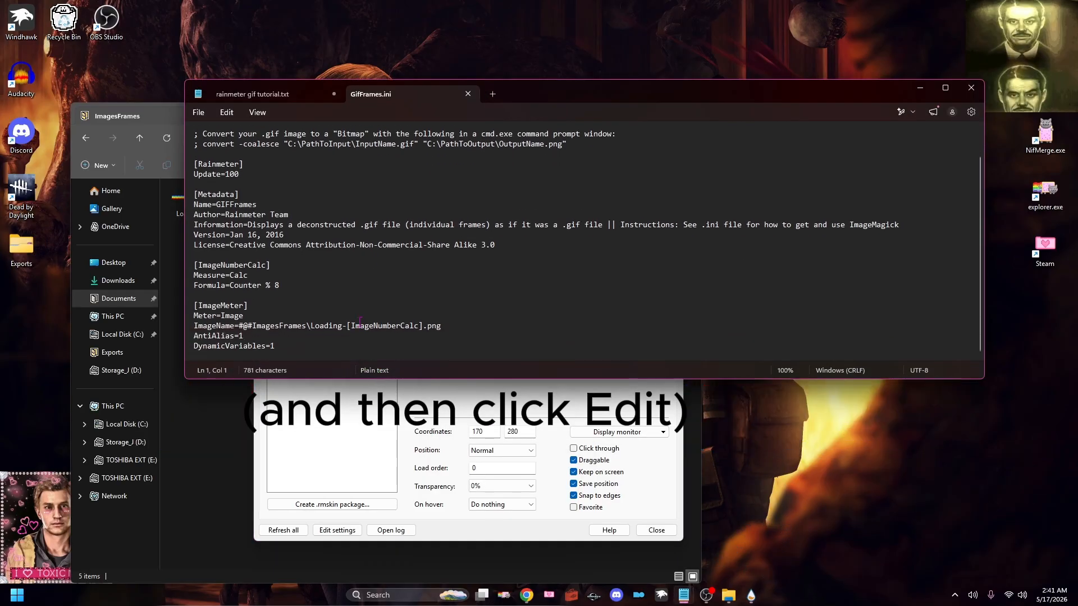
click(686, 599)
click(686, 599)
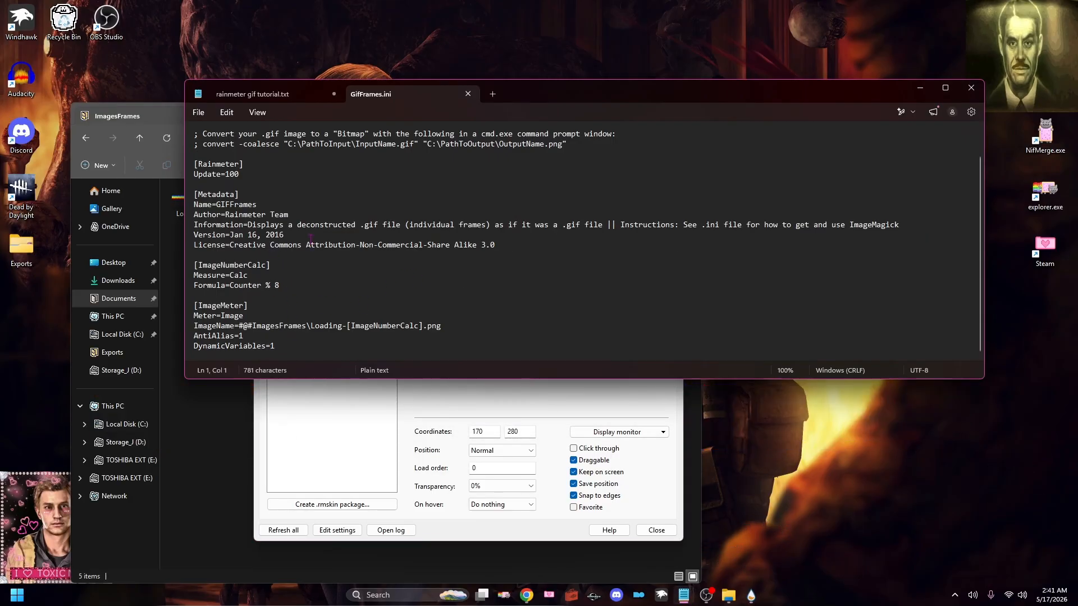
- Copy the size lines W=200 and H=200 from the tutorial notes to the end of the [ImageMeter] section in GifFrames.ini
click(253, 94)
scroll(302, 225, down, 3)
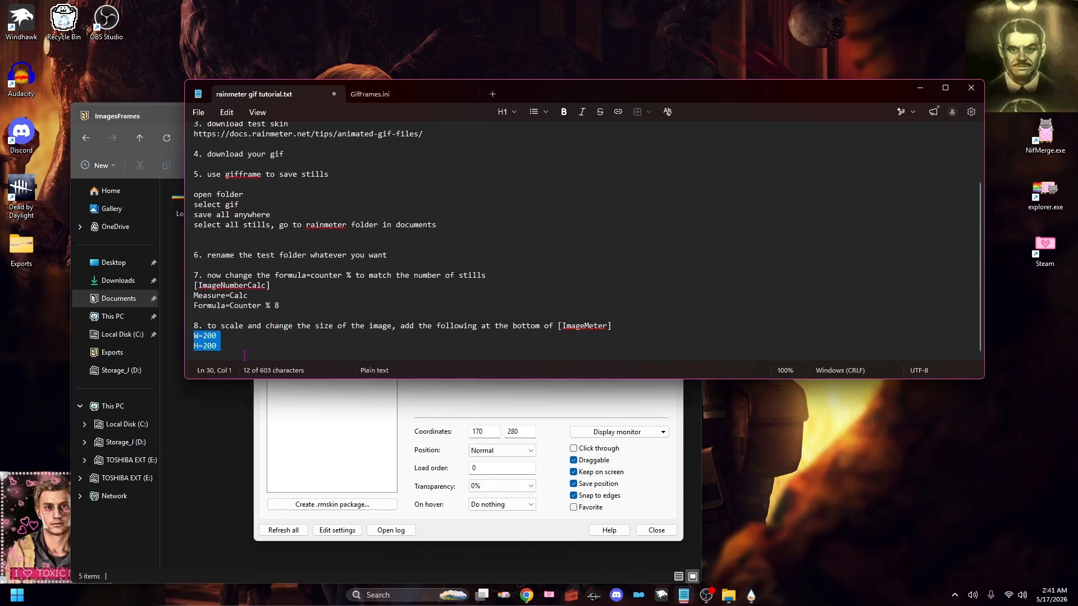
click(395, 97)
click(298, 99)
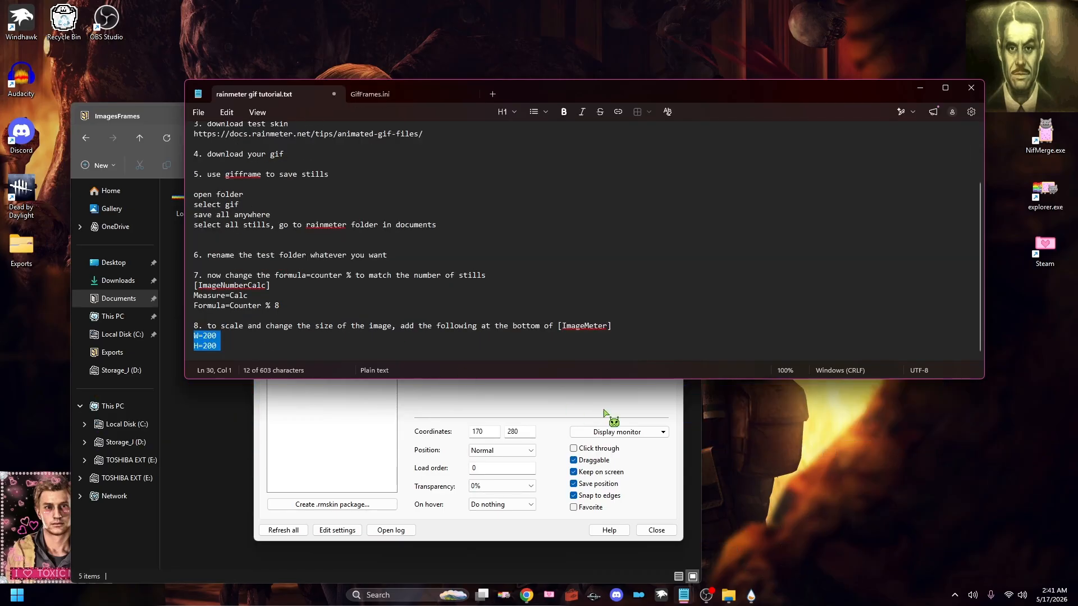
click(379, 100)
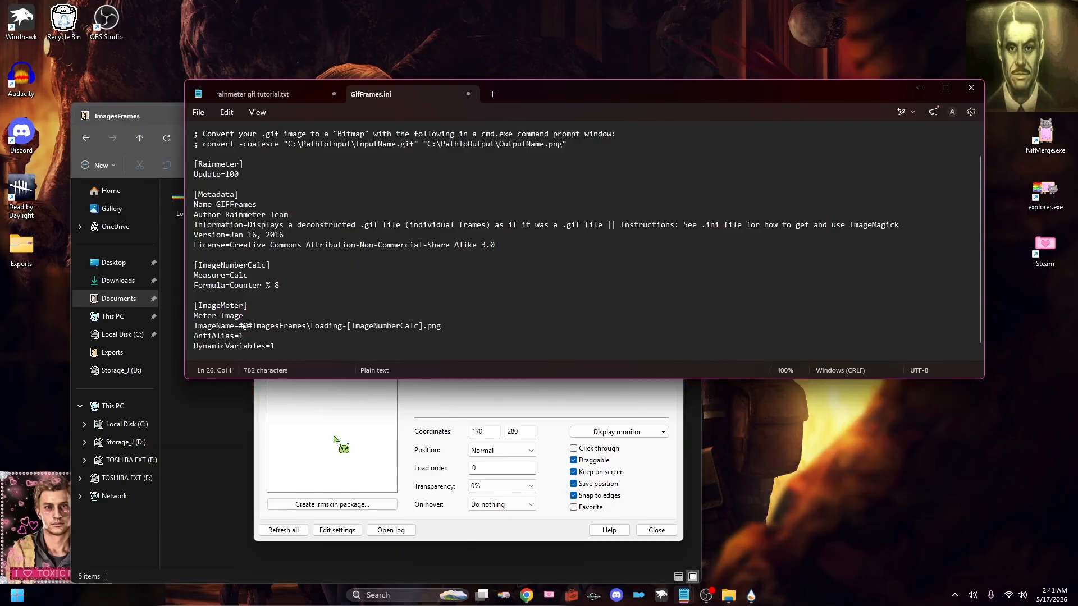
text(W=200 H=200)
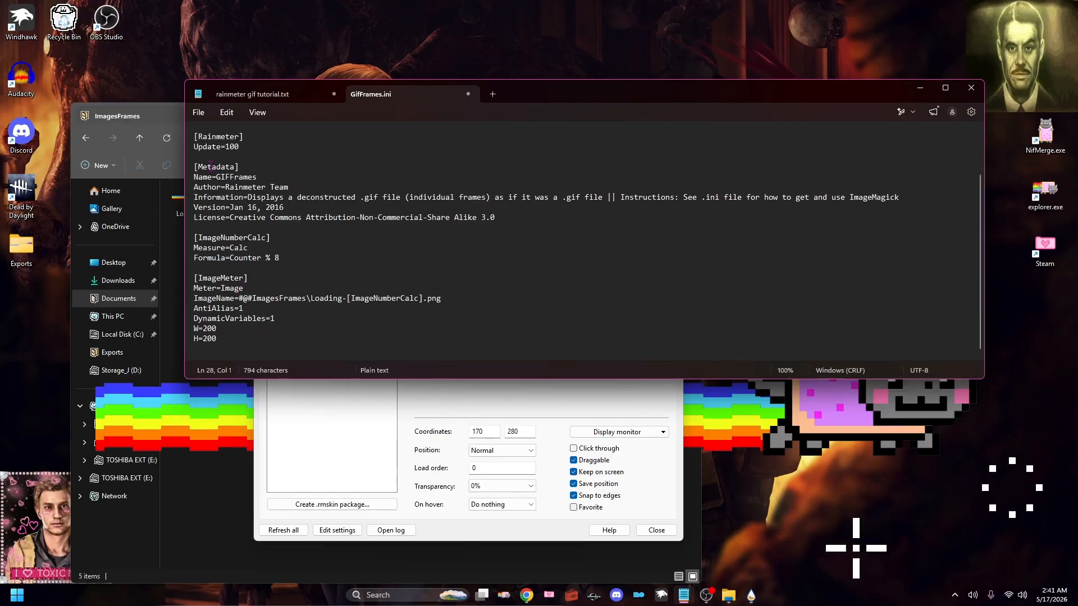
key(BackSpace)
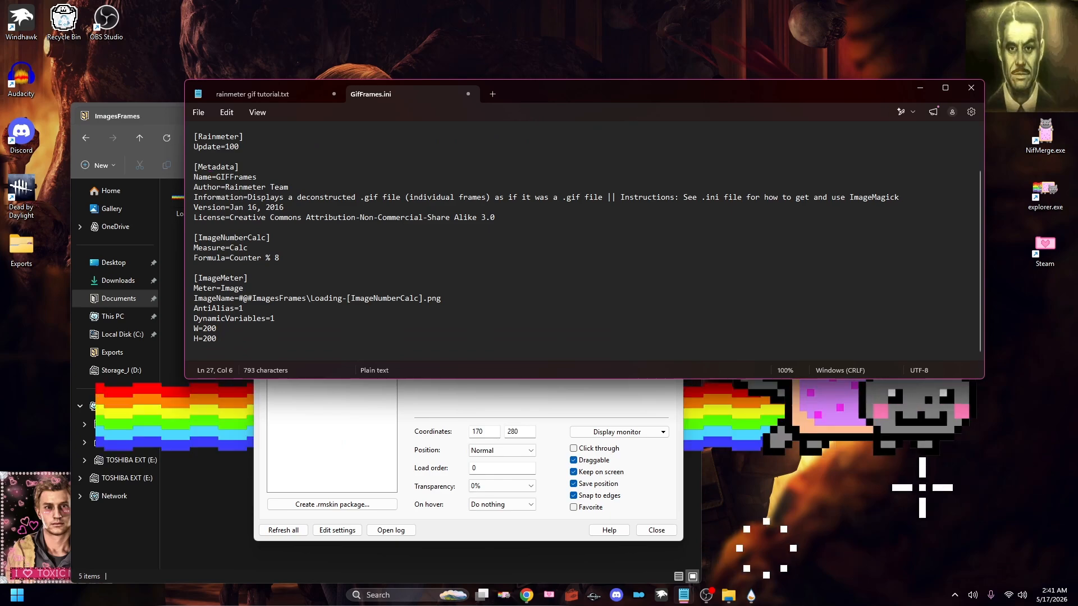
click(206, 329)
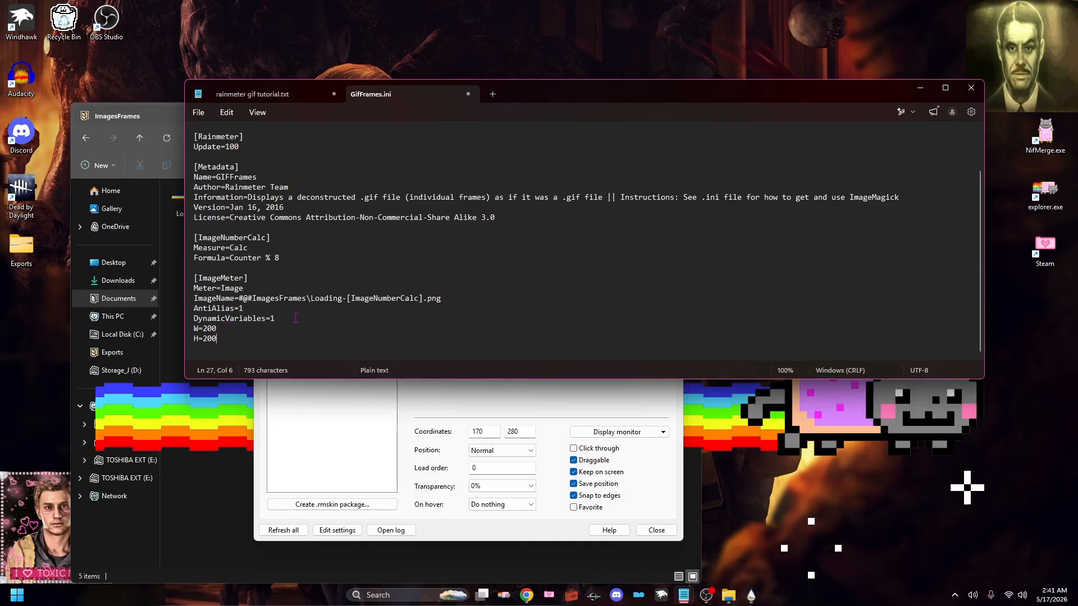
- Check the frame files in the ImagesFrames folder, set the [ImageNumberCalc] formula to Counter % 3 and save GifFrames.ini
scroll(295, 317, up, 2)
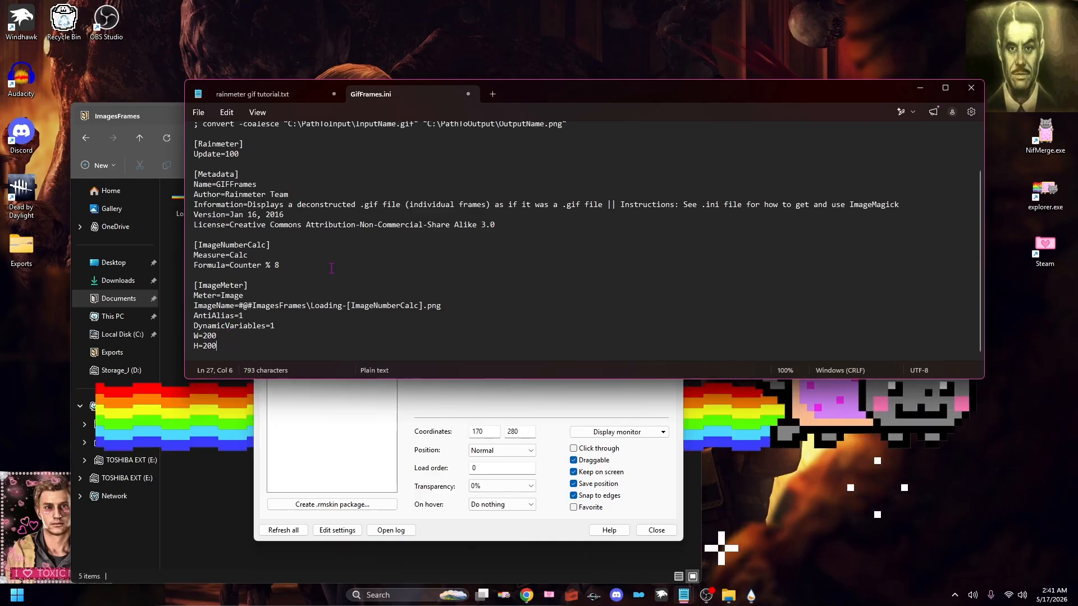
scroll(287, 326, down, 1)
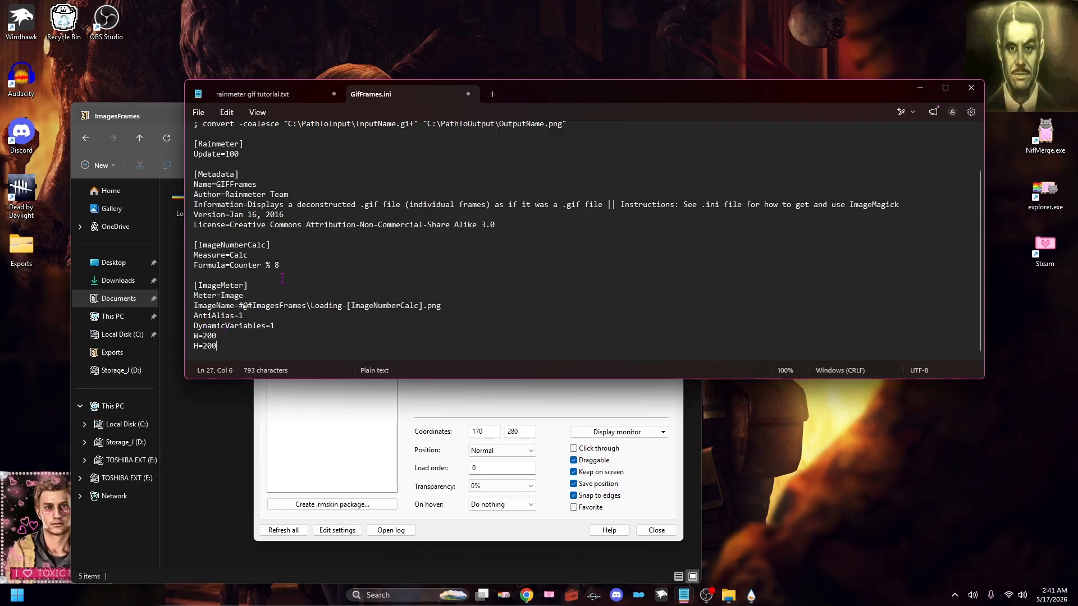
scroll(292, 326, up, 2)
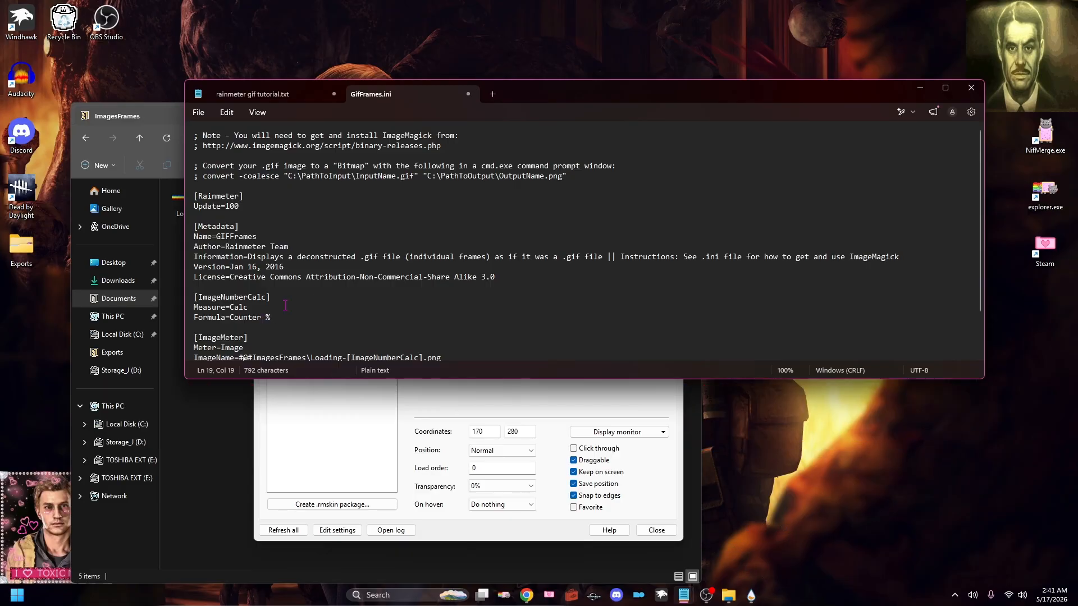
click(729, 595)
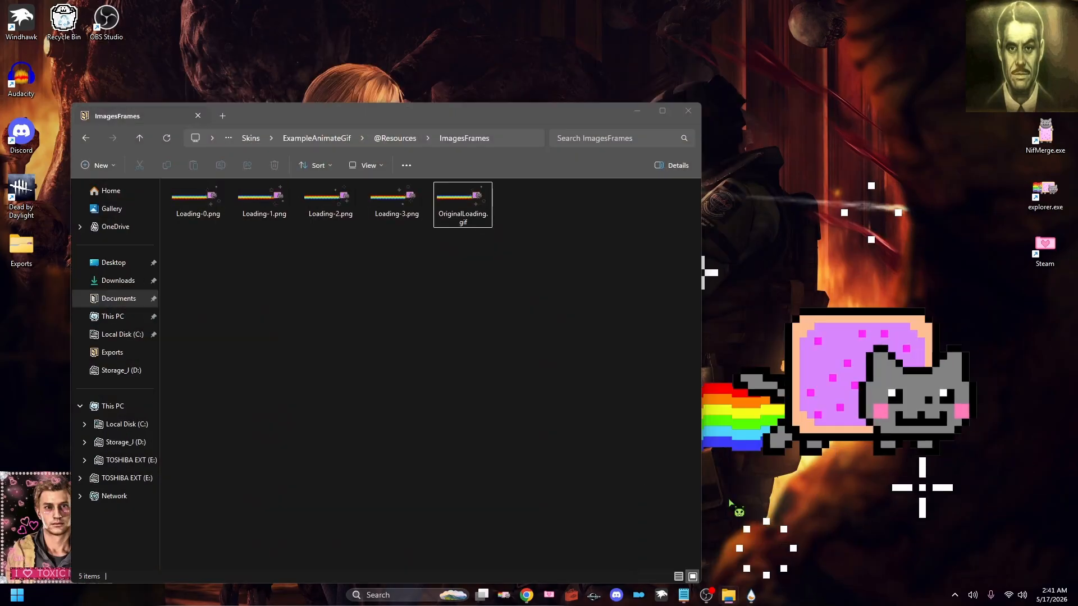
click(747, 539)
drag(447, 131, 709, 130)
click(305, 316)
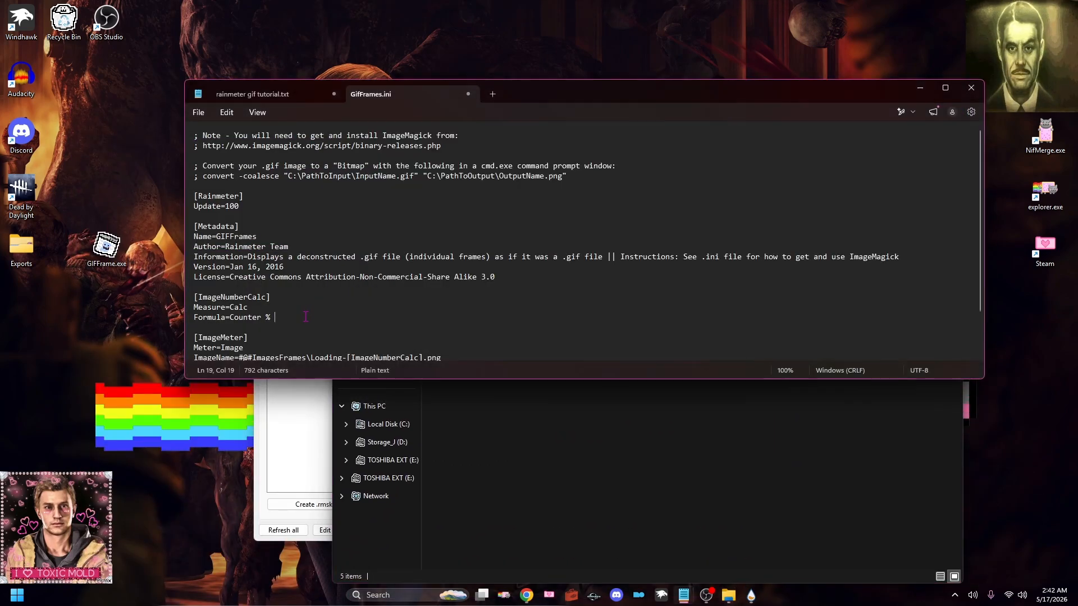
click(568, 395)
click(280, 313)
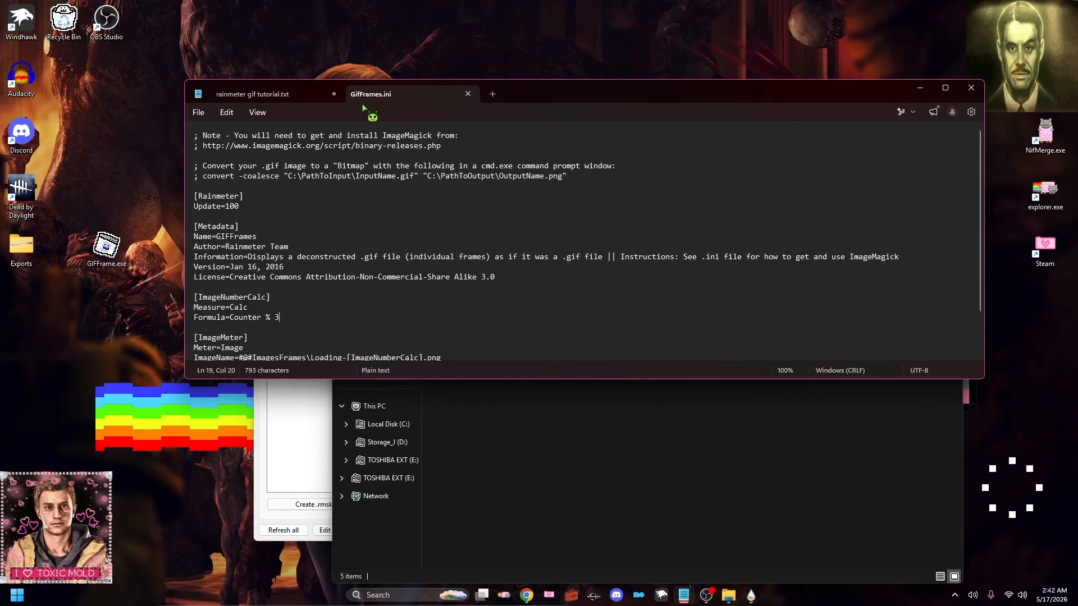
- Refresh the ExampleAnimateGif skin on the desktop to apply the edited GifFrames.ini settings
scroll(285, 332, down, 2)
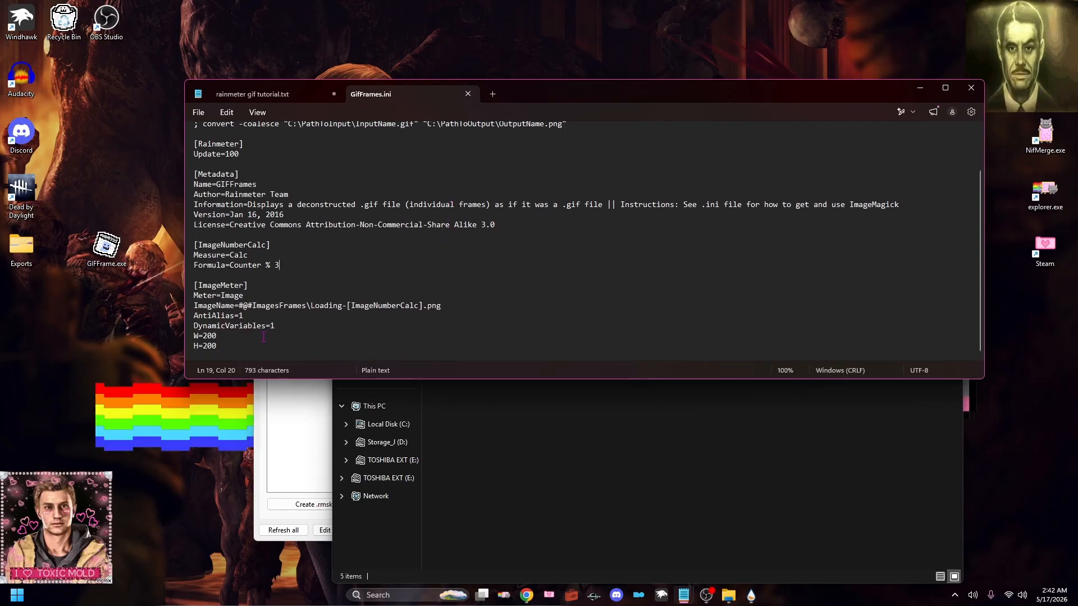
right_click(228, 436)
right_click(218, 433)
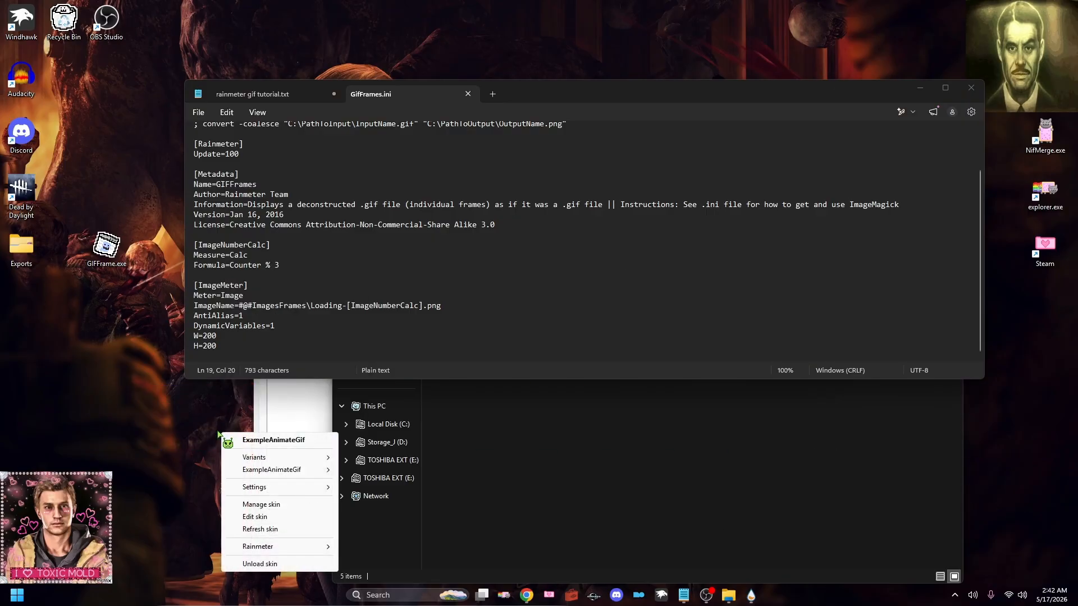
right_click(194, 422)
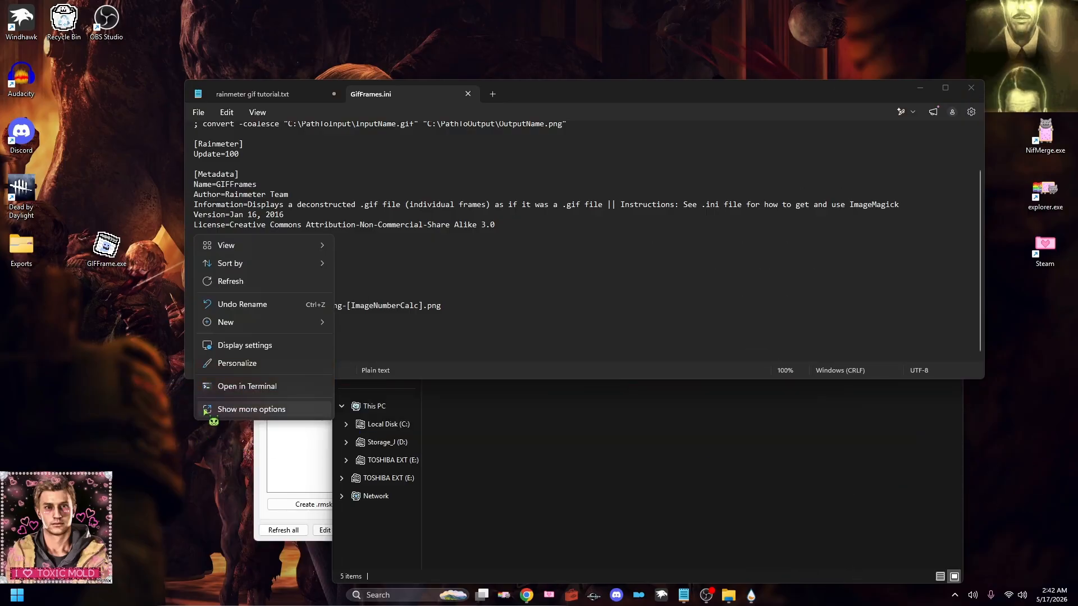
right_click(186, 429)
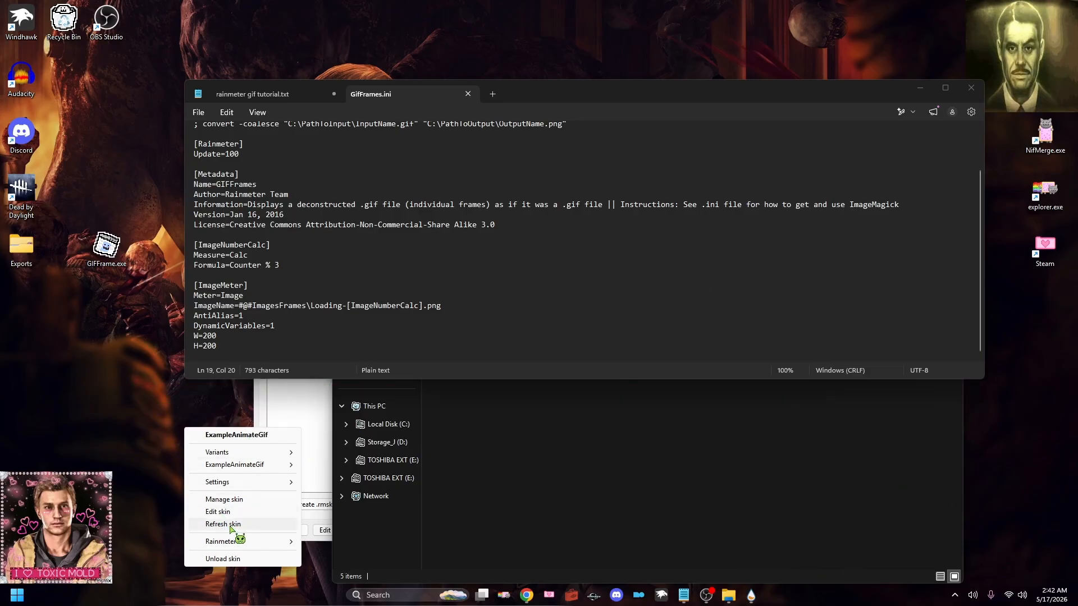
click(250, 524)
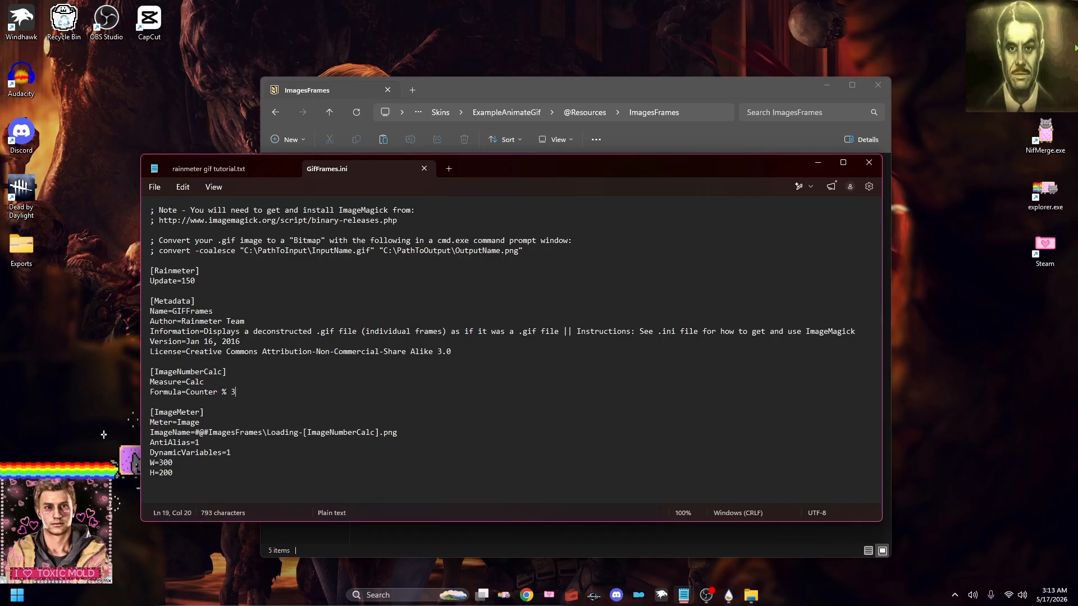
- Examine the Counter formula in the GifFrames.ini of the desktop's portrait skin, and close that file
click(1025, 47)
right_click(1025, 47)
click(1003, 26)
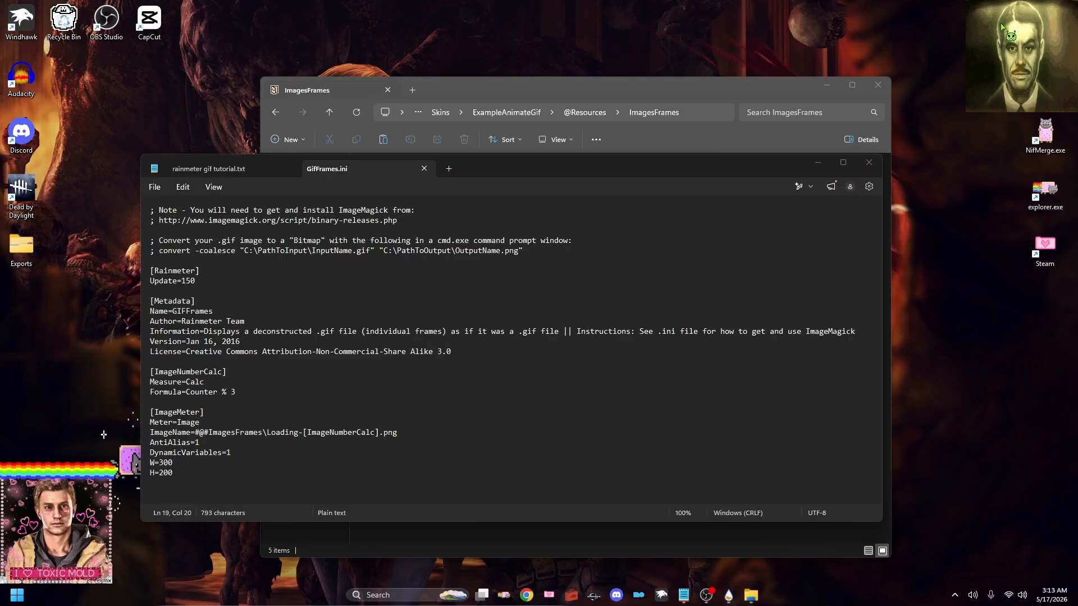
right_click(989, 60)
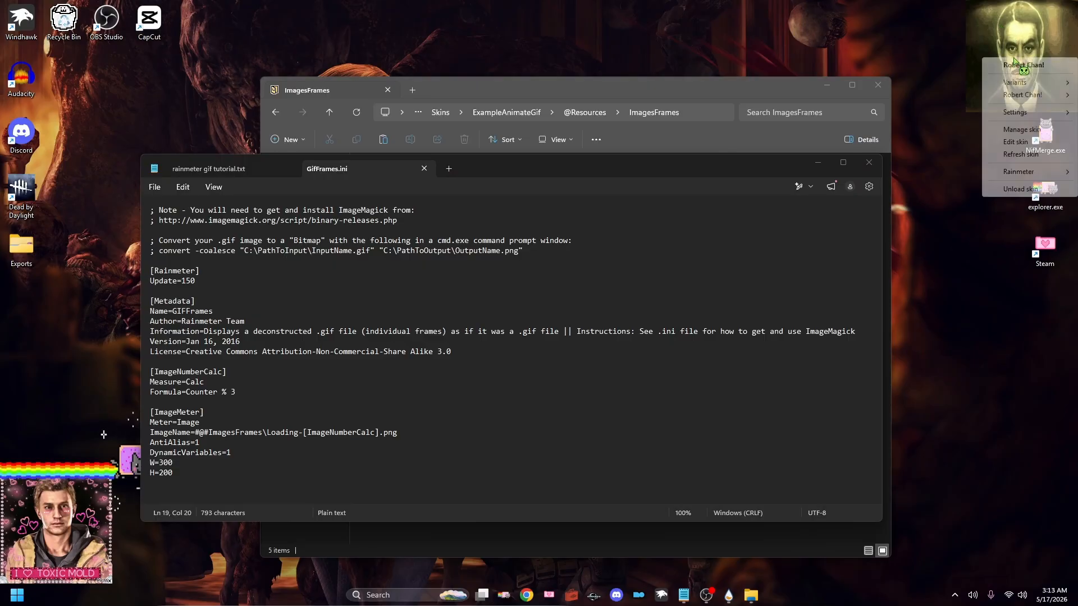
click(1011, 143)
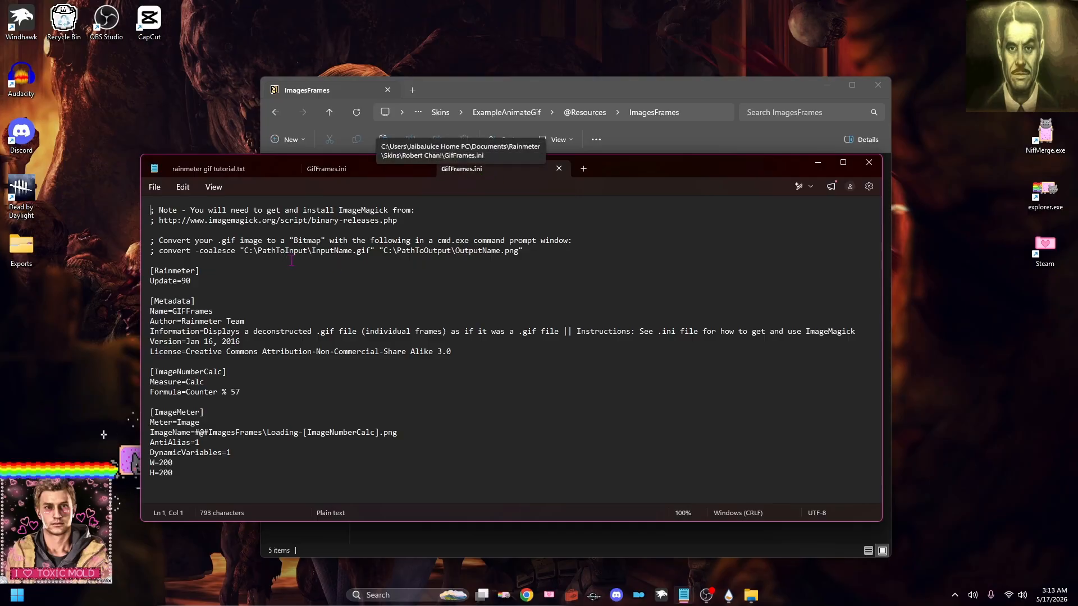
mouse_move(235, 392)
mouse_down()
mouse_move(151, 392)
mouse_move(192, 382)
mouse_move(239, 392)
mouse_up()
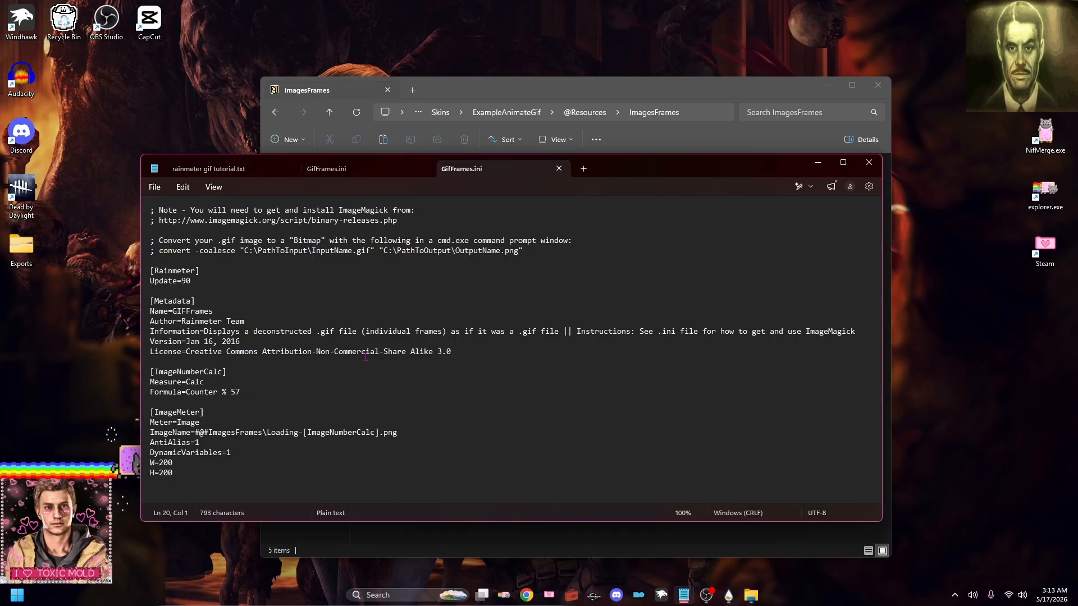
key(ctrl+w)
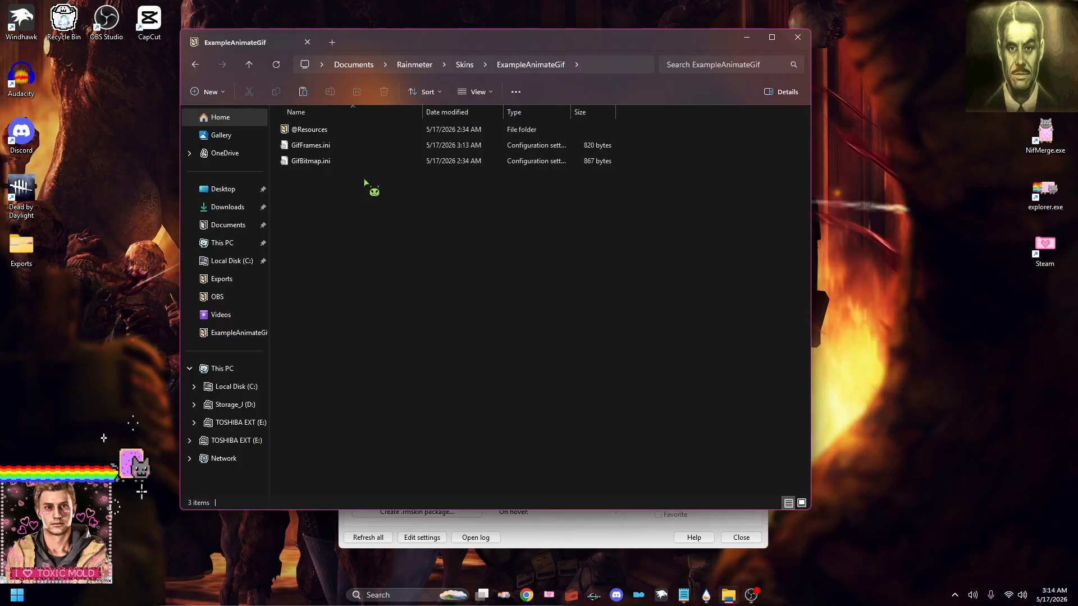
right_click(305, 163)
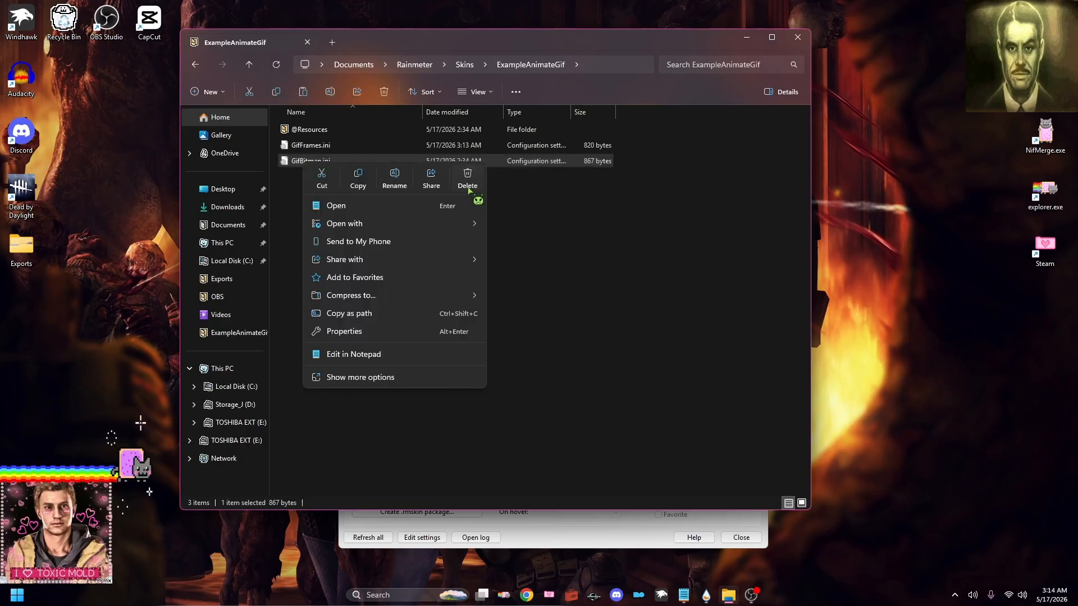
click(467, 179)
click(324, 130)
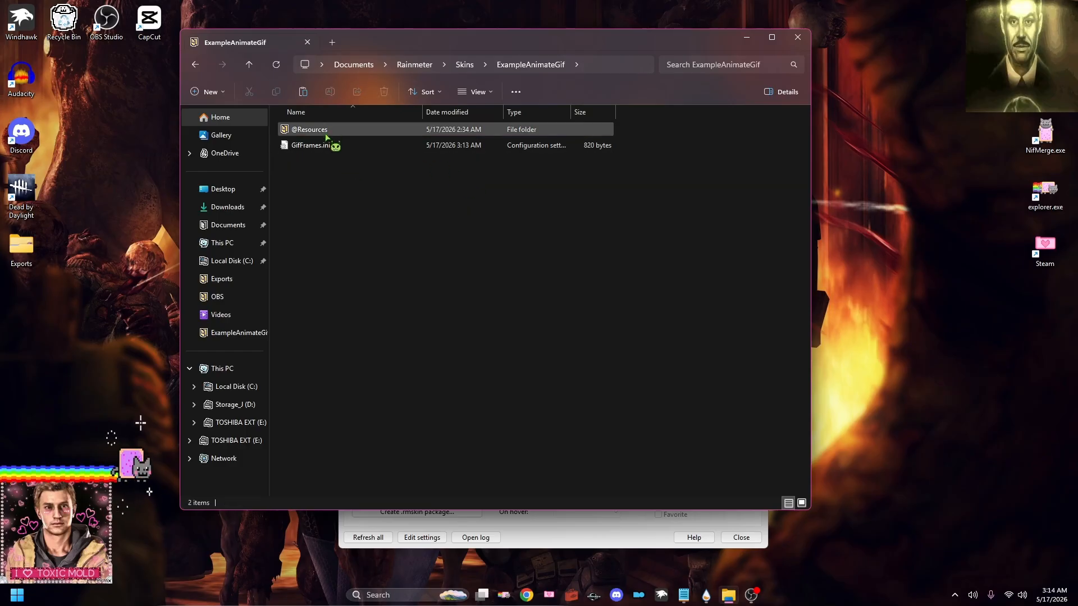
double_click(317, 133)
click(314, 149)
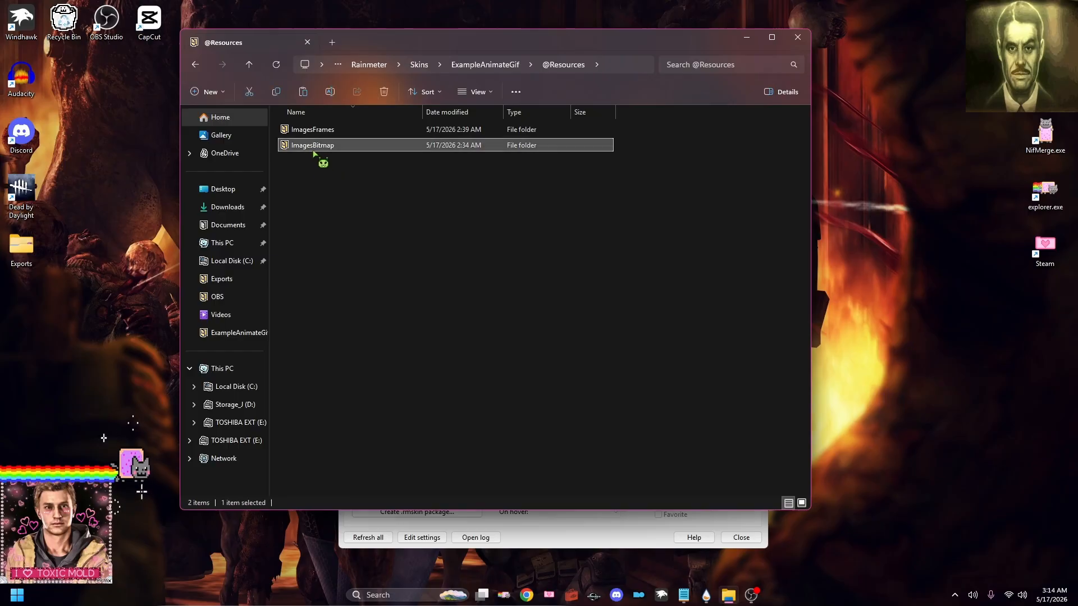
right_click(306, 150)
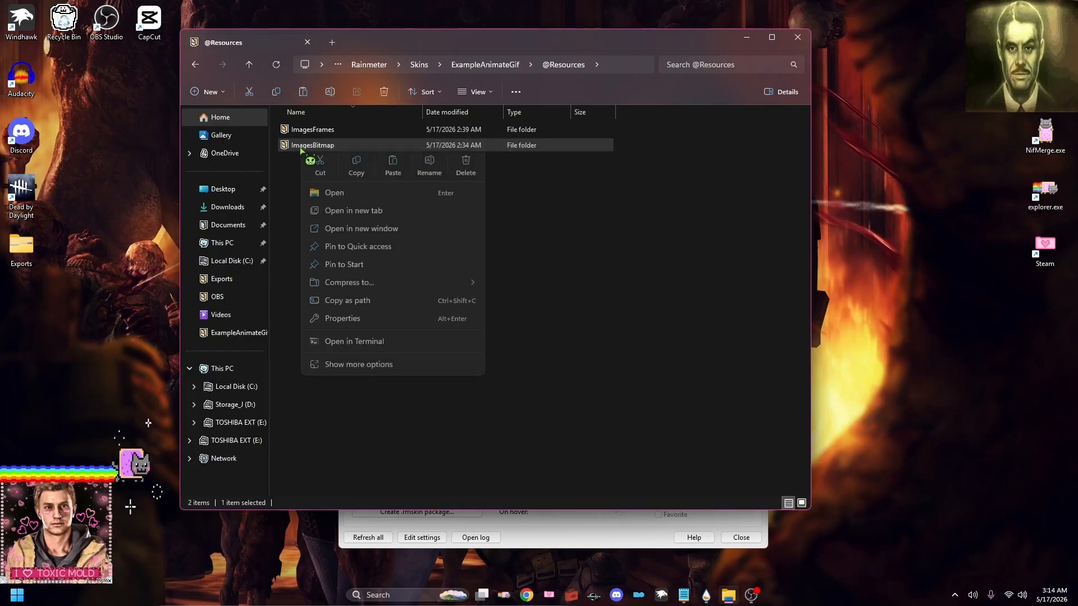
click(468, 164)
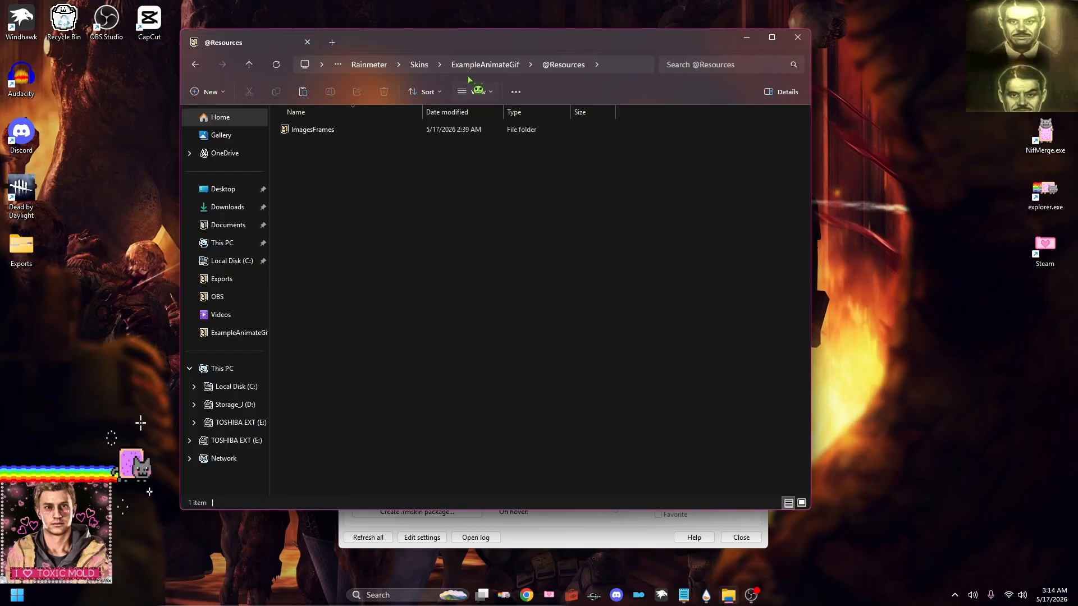
click(485, 65)
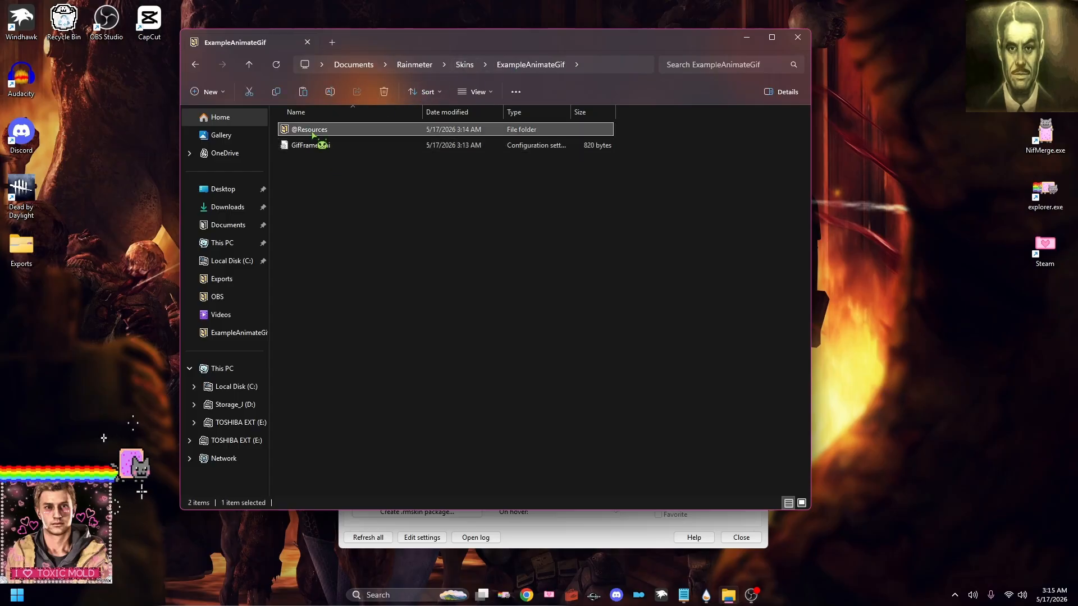
key(Return)
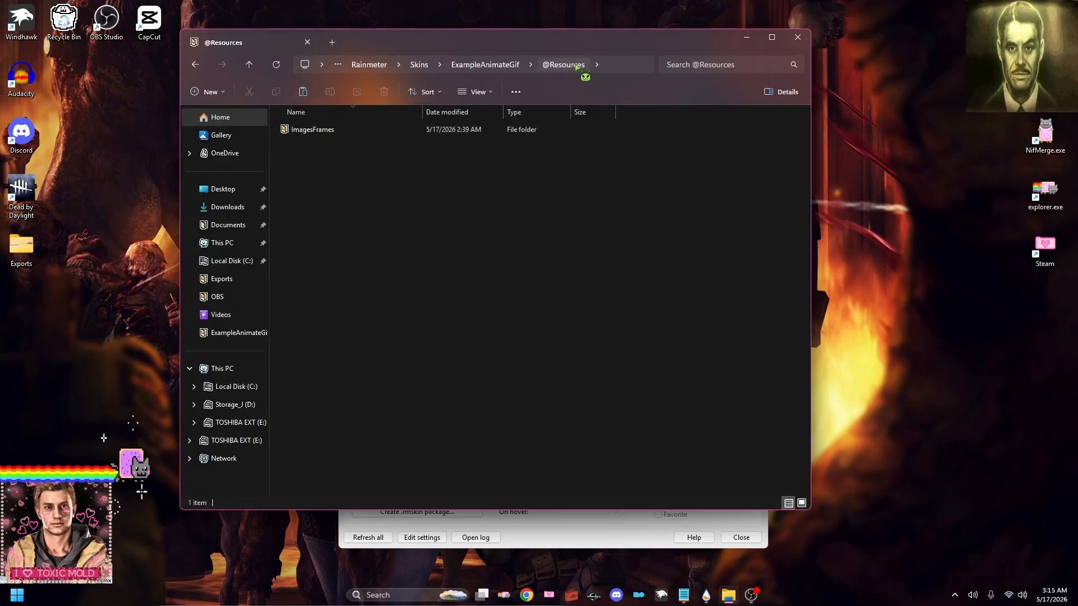
click(459, 66)
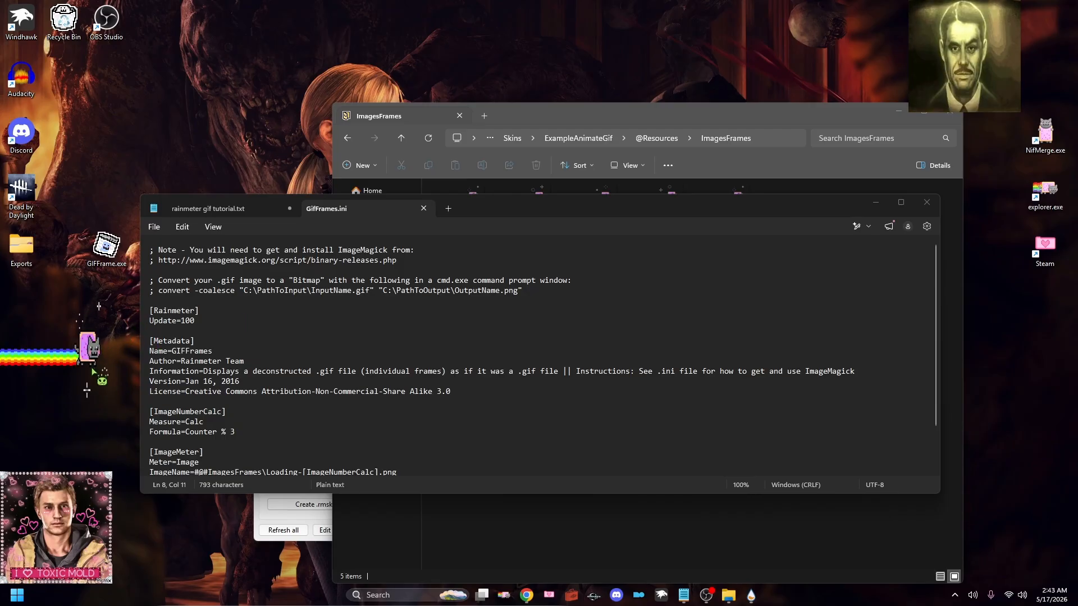
- Set the Update value in the [Rainmeter] section of GifFrames.ini to 50, save the file and refresh the ExampleAnimateGif skin
click(162, 321)
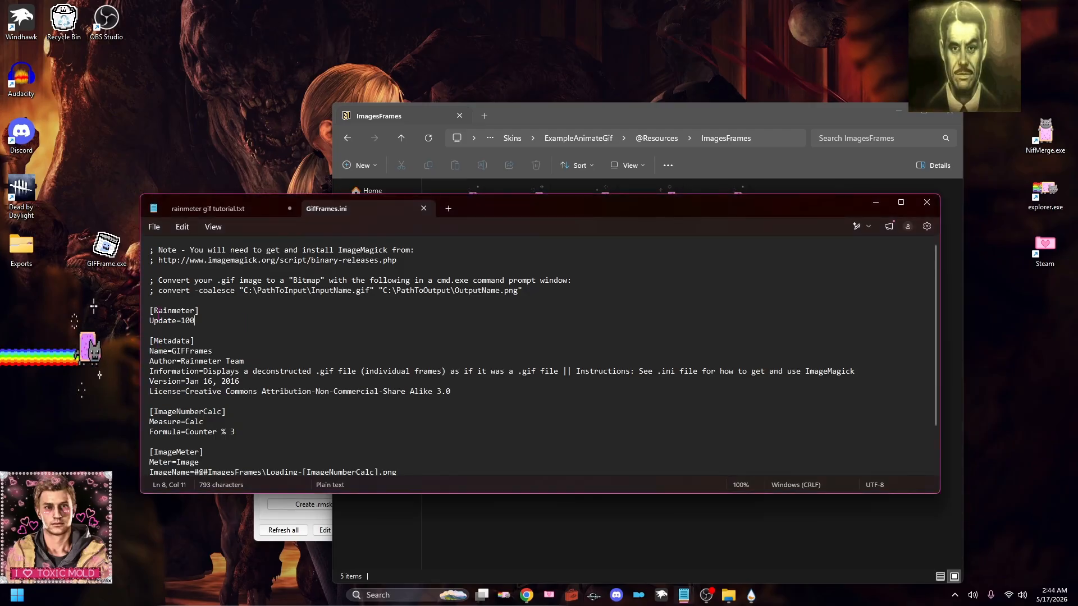
drag(199, 311, 152, 314)
click(156, 322)
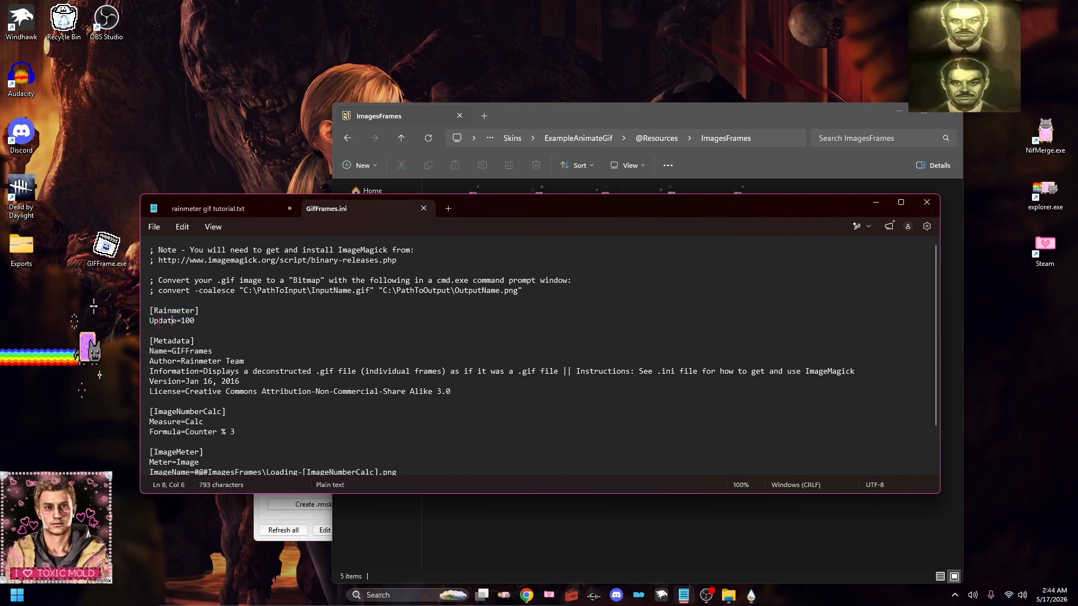
click(206, 323)
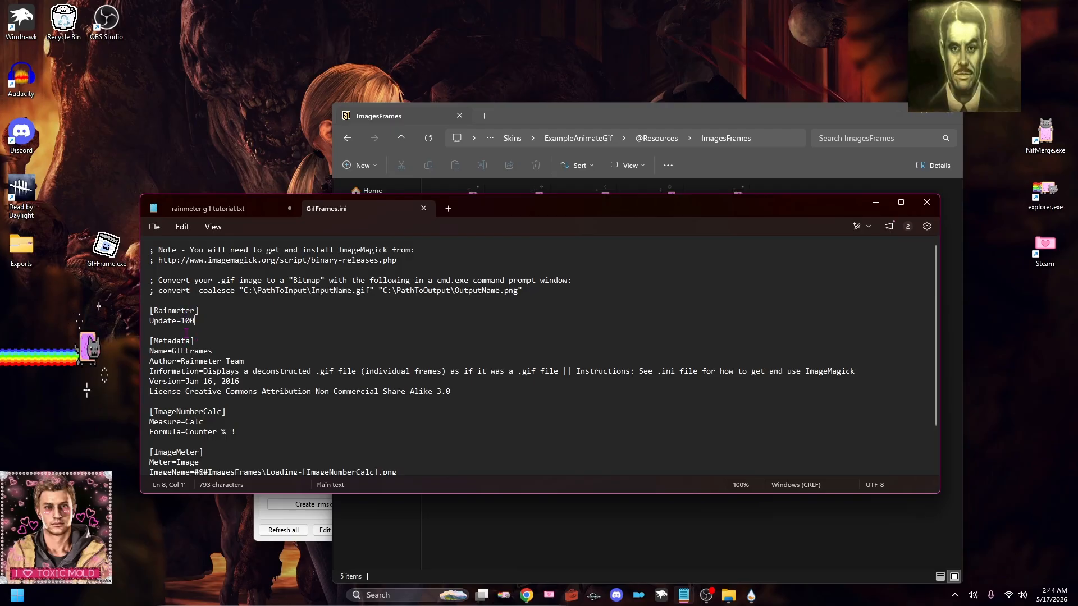
text(50)
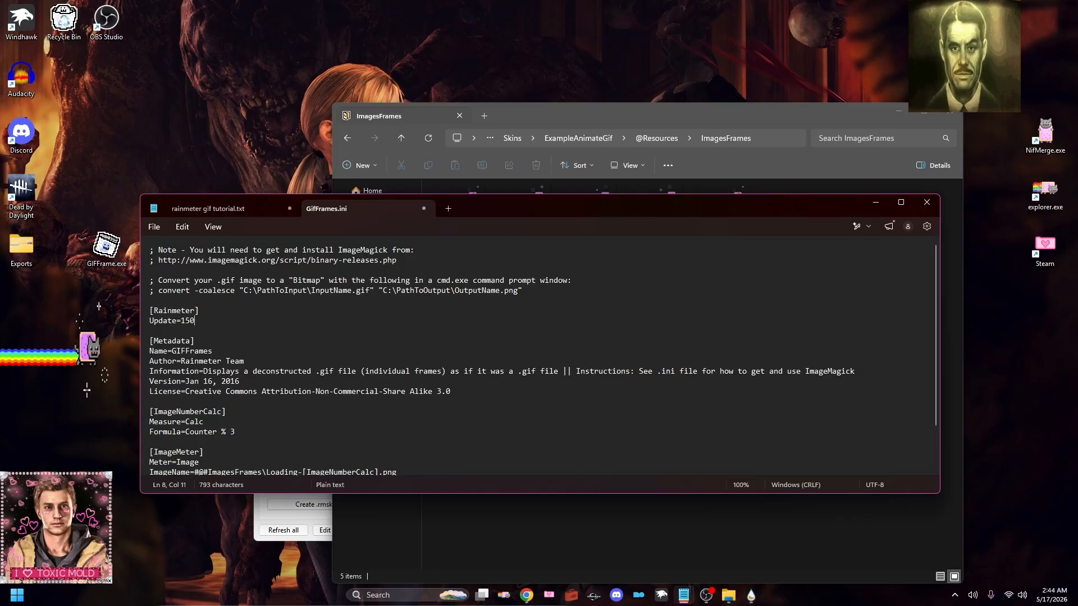
text(50)
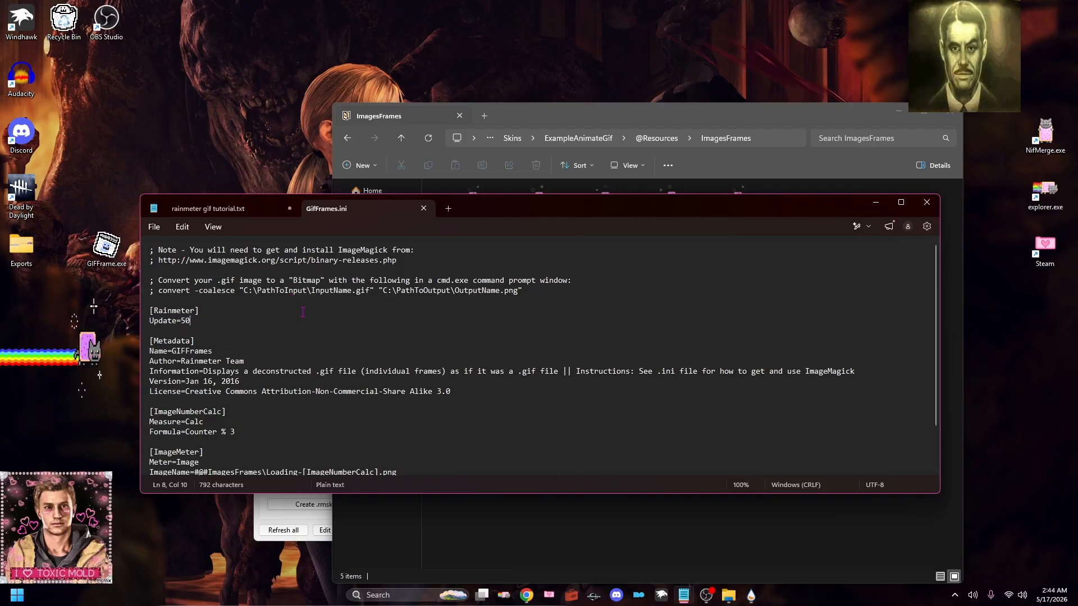
right_click(74, 364)
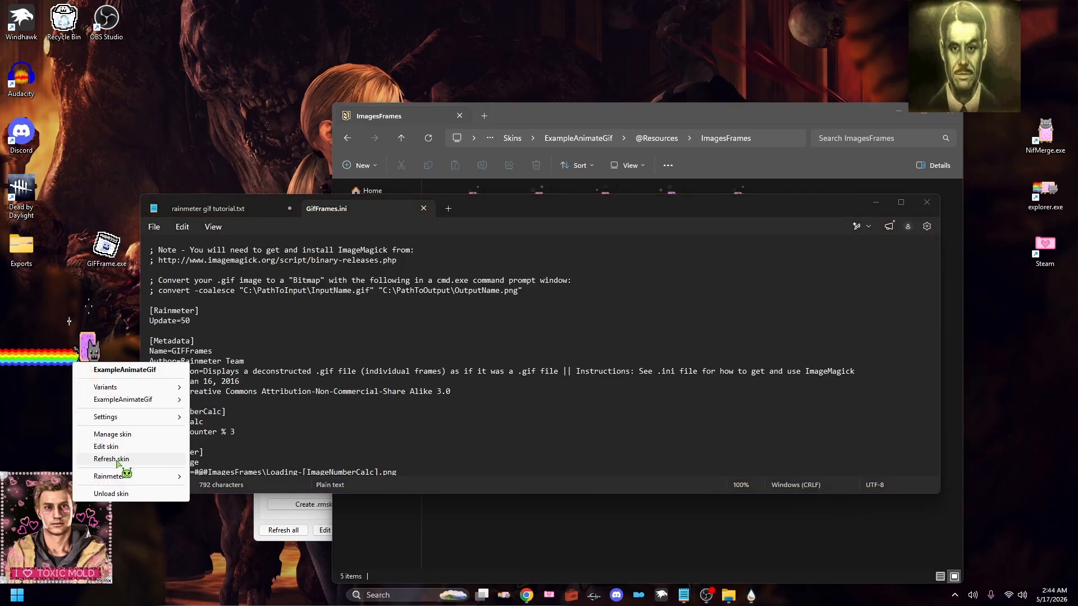
click(117, 460)
- Set the Update value in GifFrames.ini to 150, save the file and refresh the ExampleAnimateGif skin
click(198, 322)
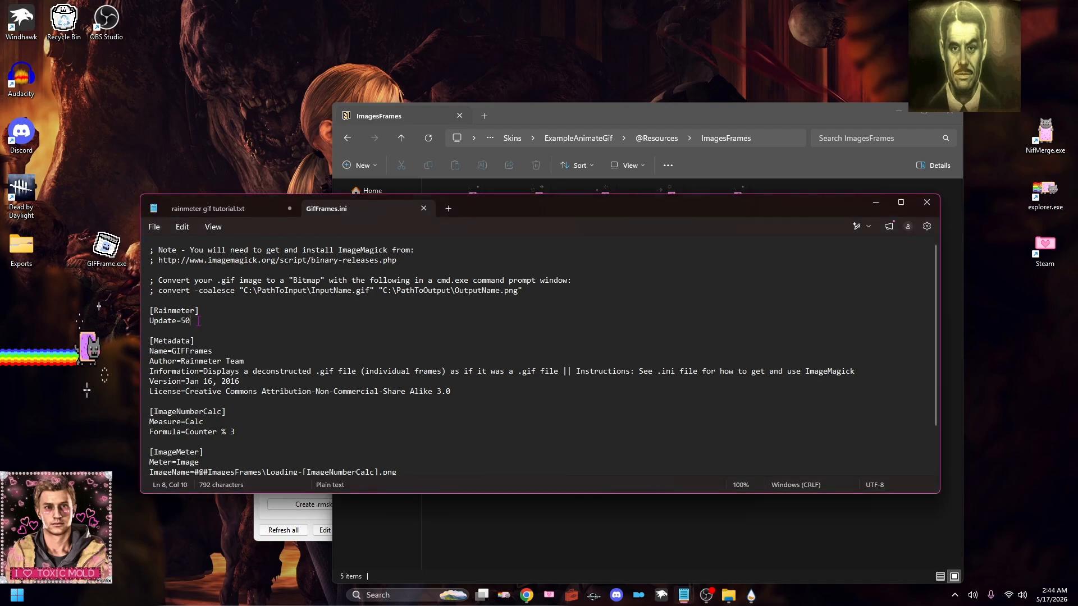
text(1)
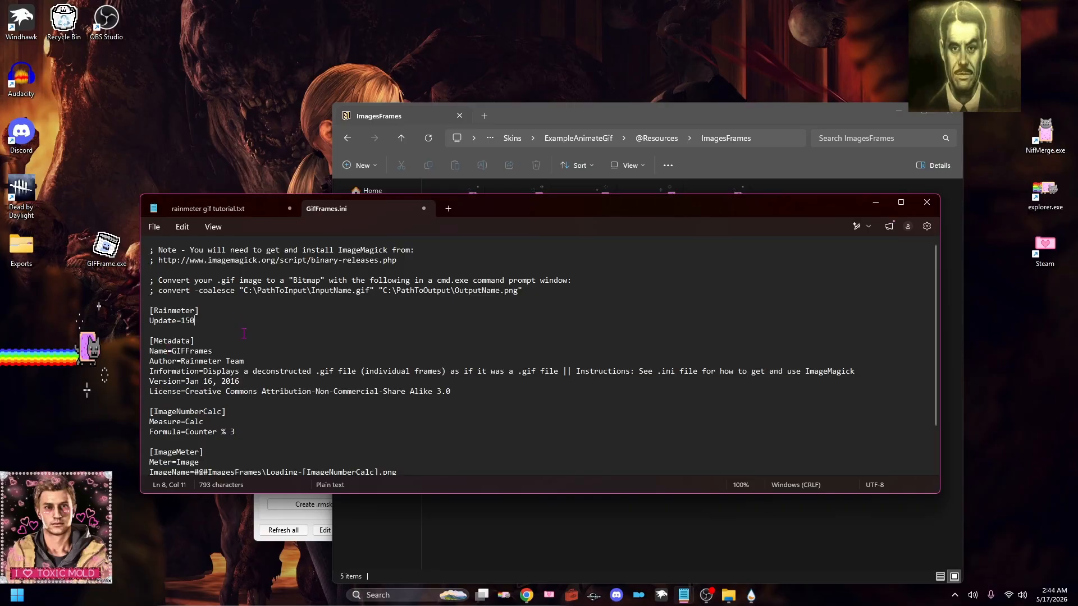
right_click(83, 349)
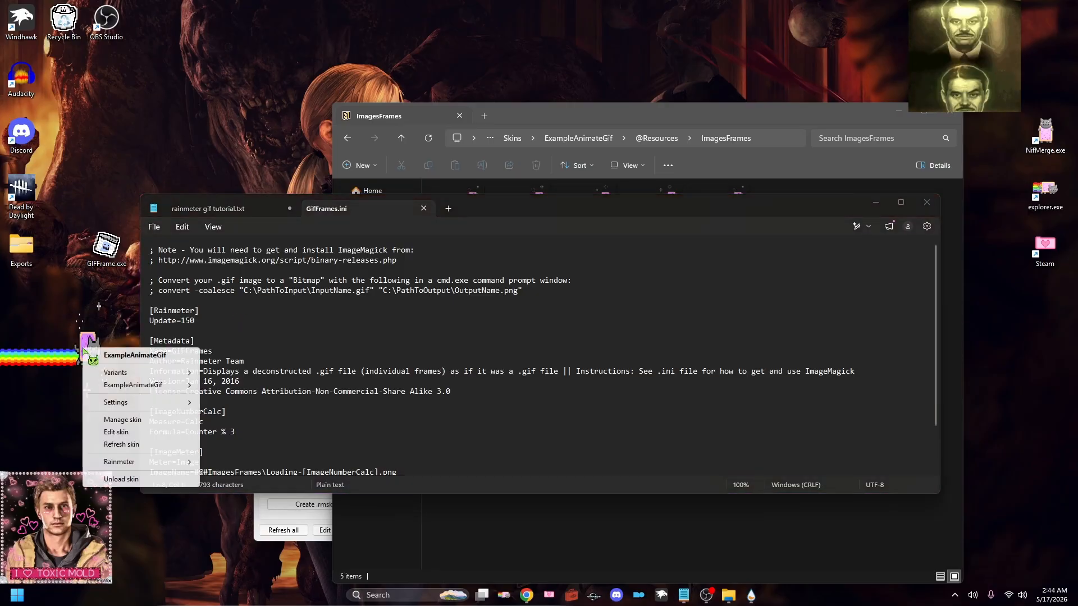
click(129, 445)
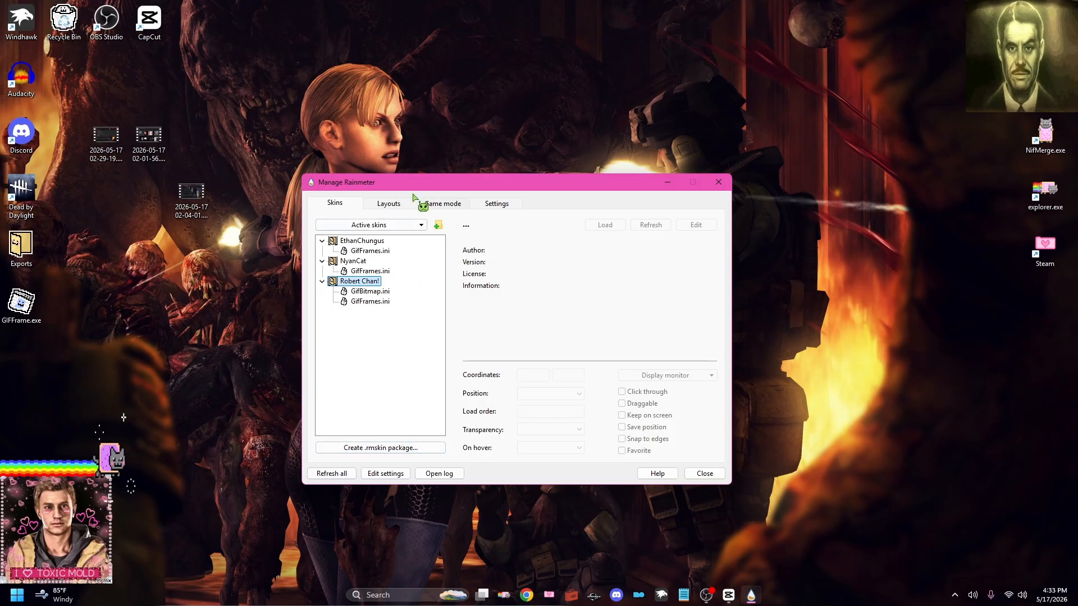
drag(412, 193, 434, 188)
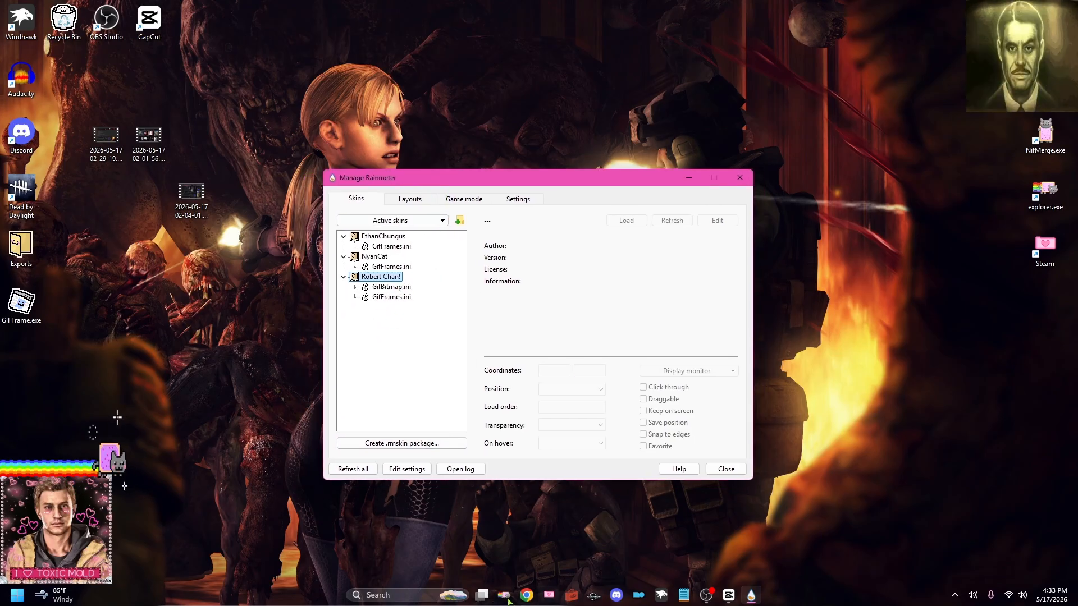
click(505, 597)
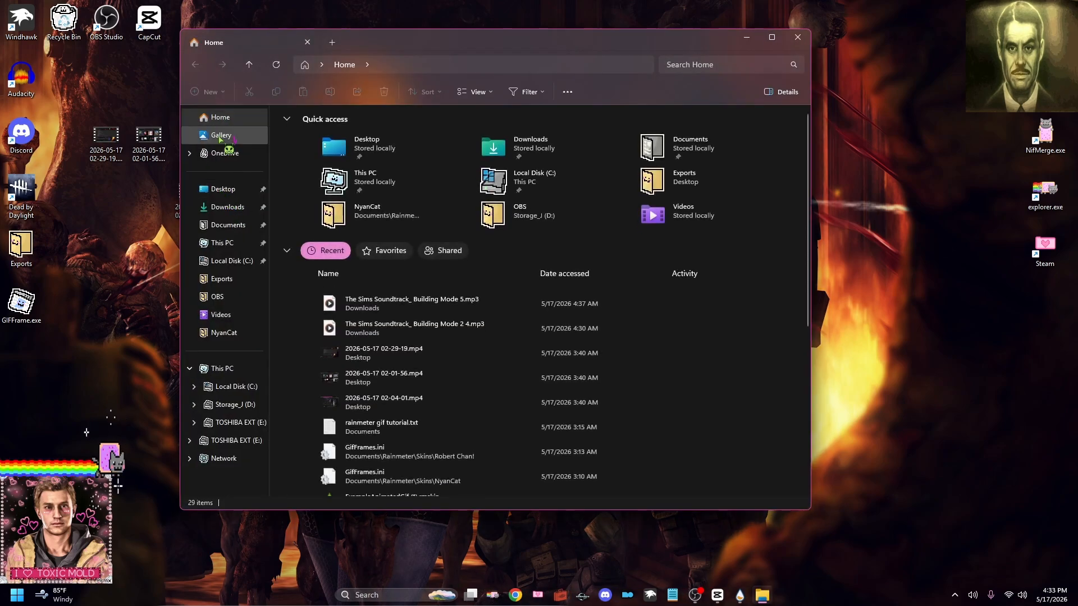
click(228, 224)
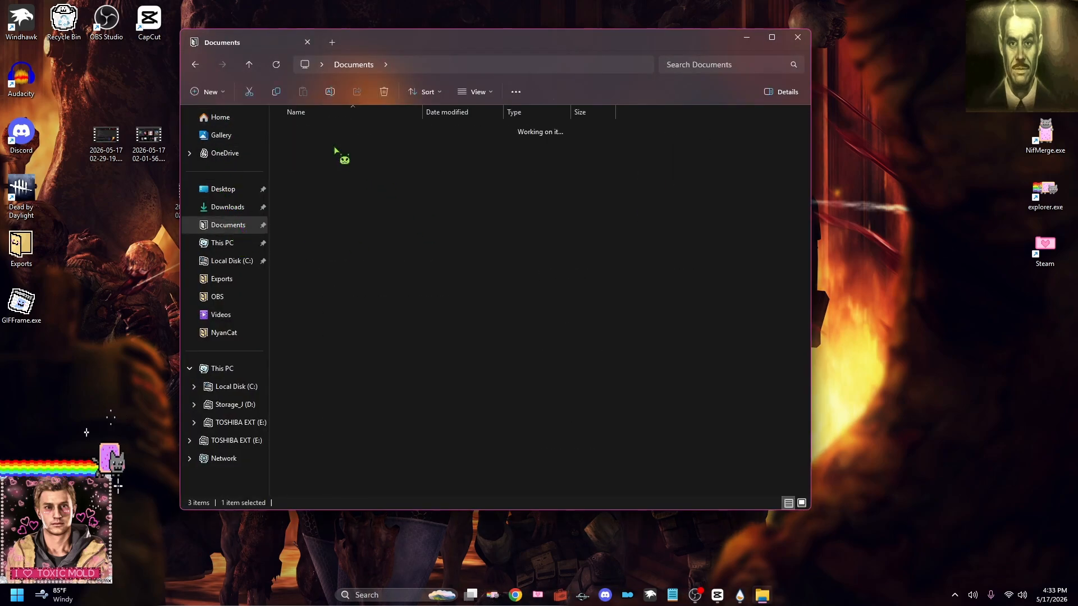
click(798, 37)
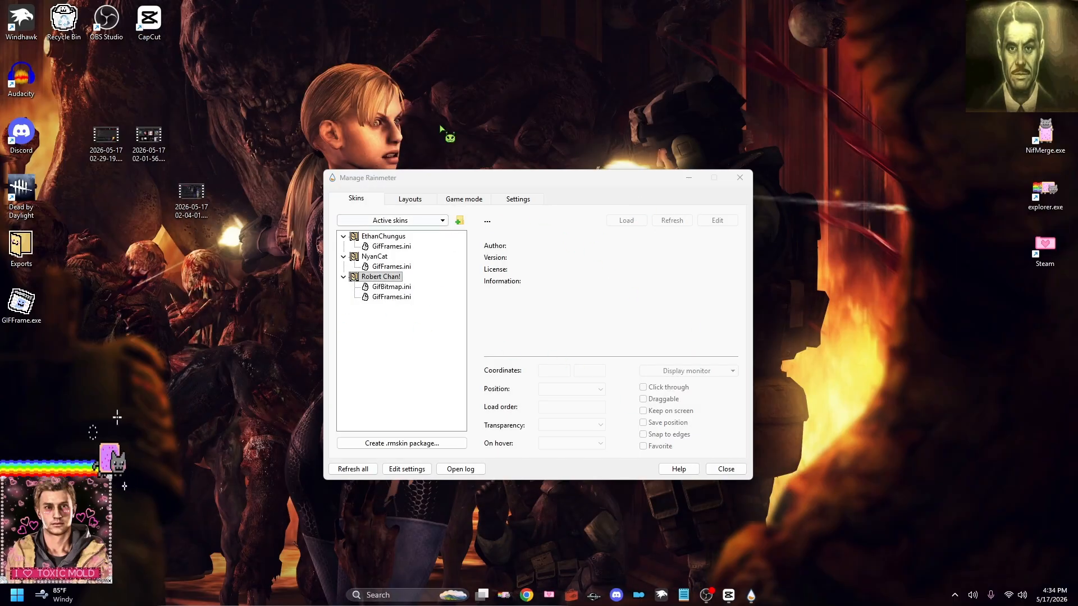
- Open the folder of the NyanCat skin from the Manage Rainmeter active skins list
click(398, 358)
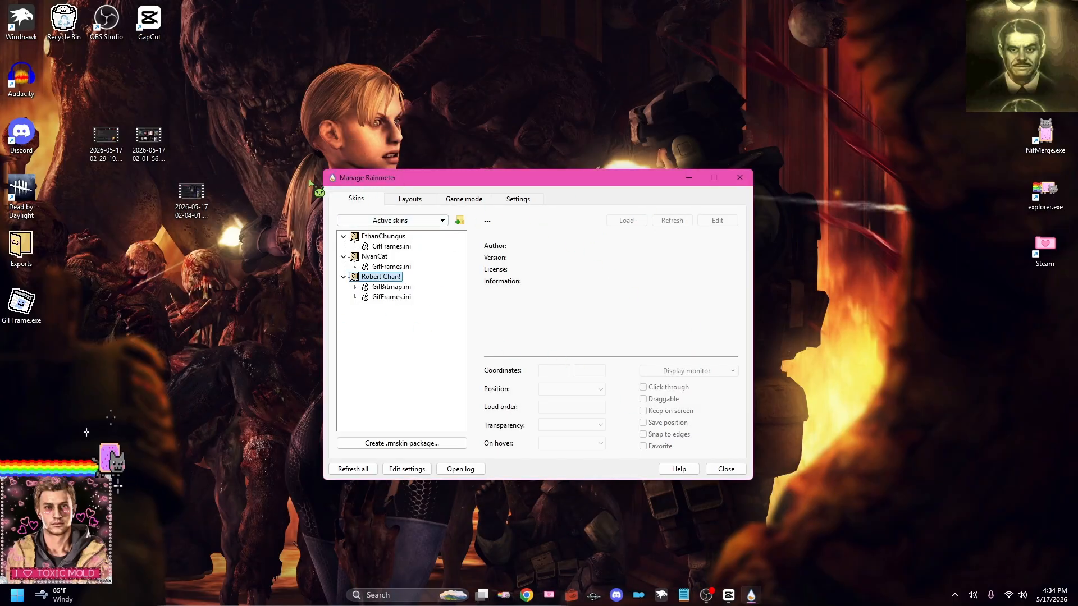
right_click(375, 257)
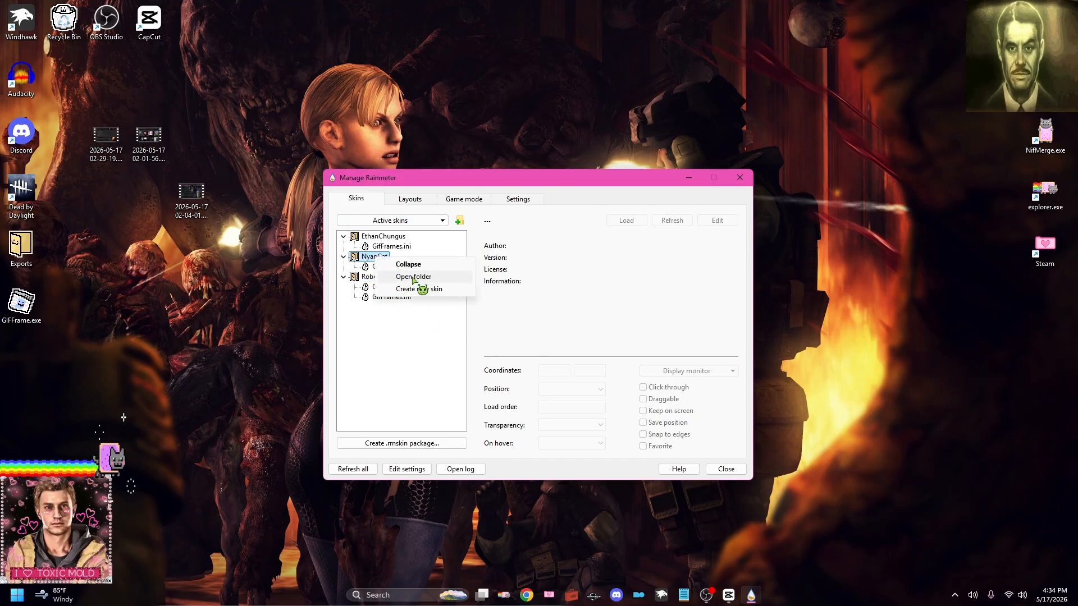
click(413, 277)
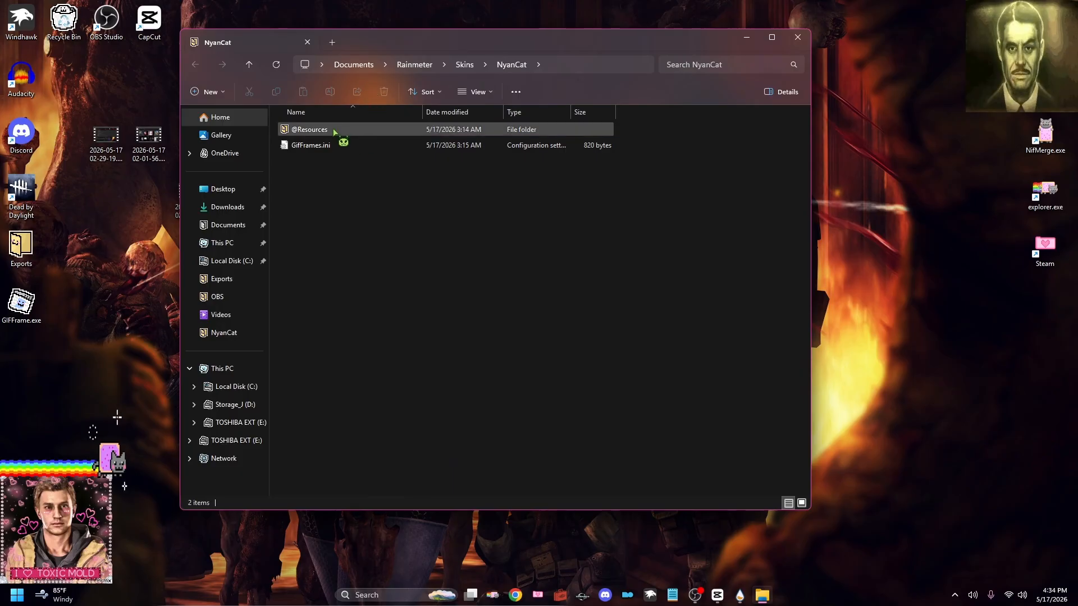
- Examine the skin folder names inside Rainmeter's Skins folder, and return to the NyanCat folder
click(471, 65)
drag(334, 281, 351, 203)
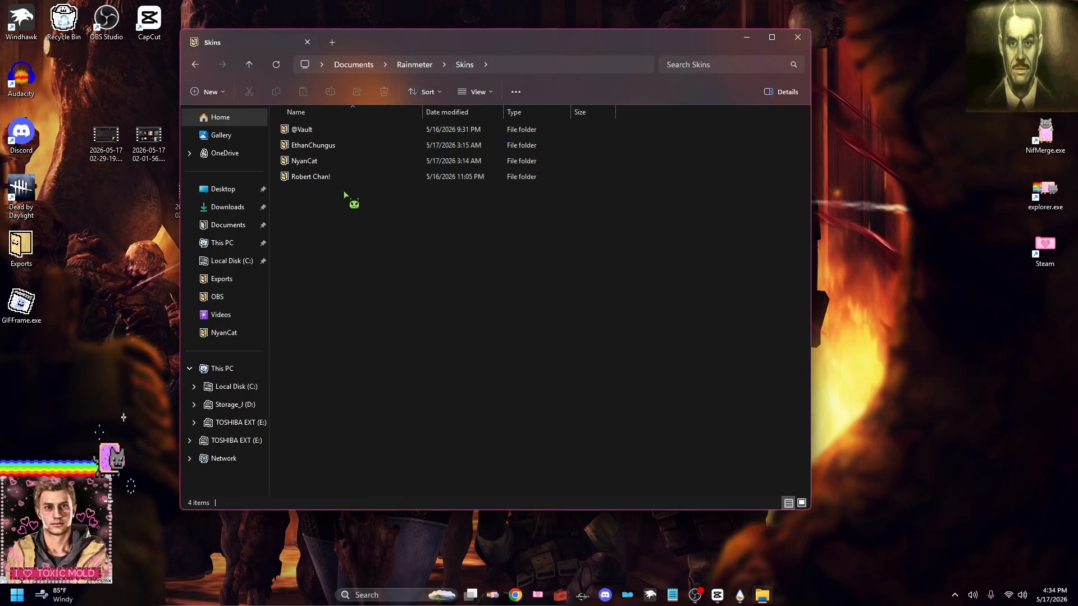
click(308, 162)
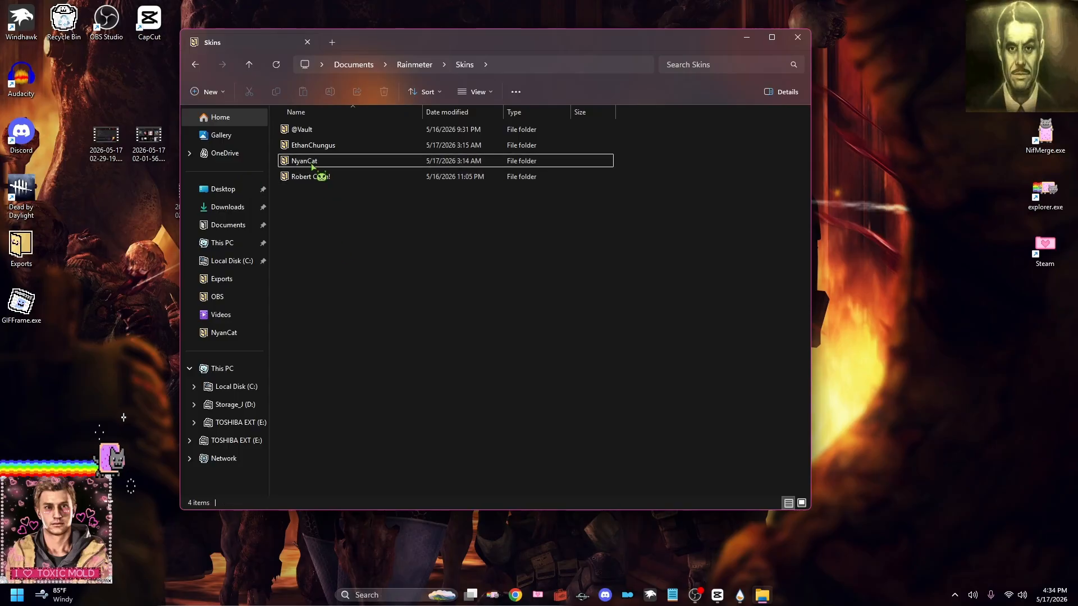
drag(362, 47, 356, 174)
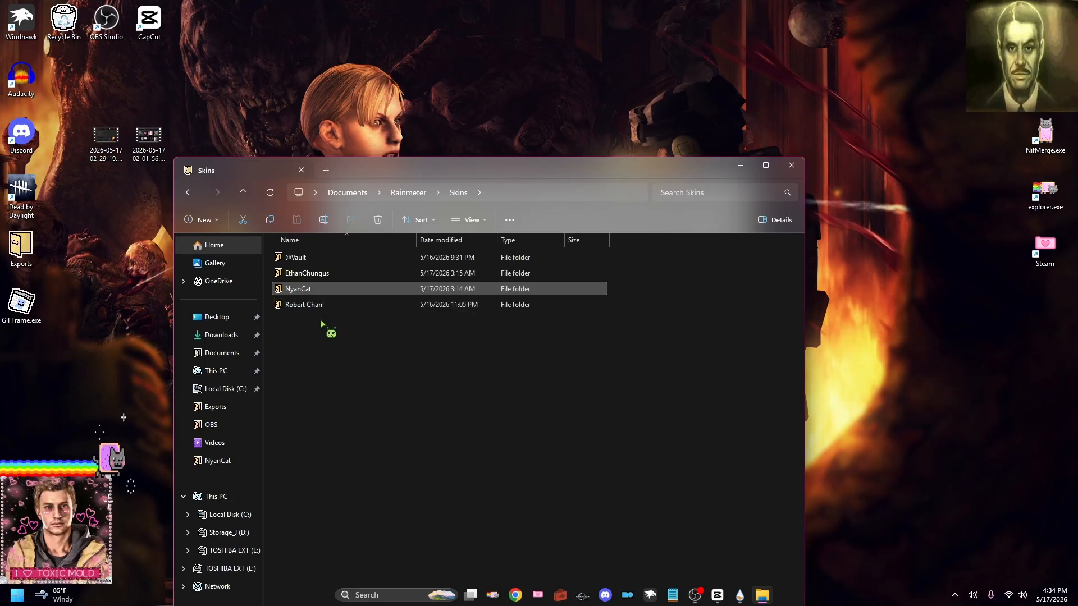
double_click(309, 293)
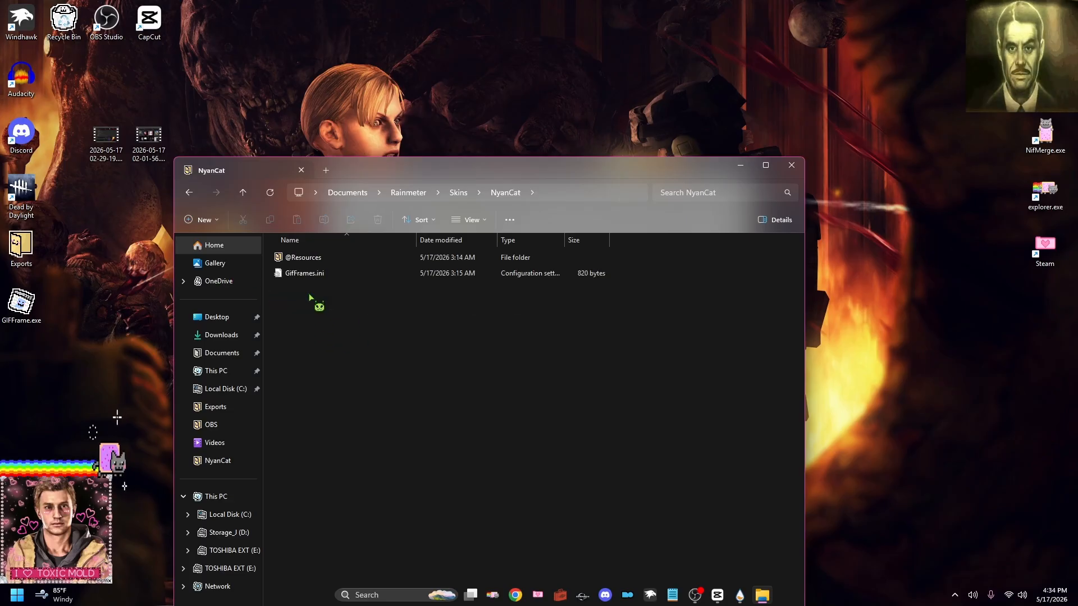
click(459, 193)
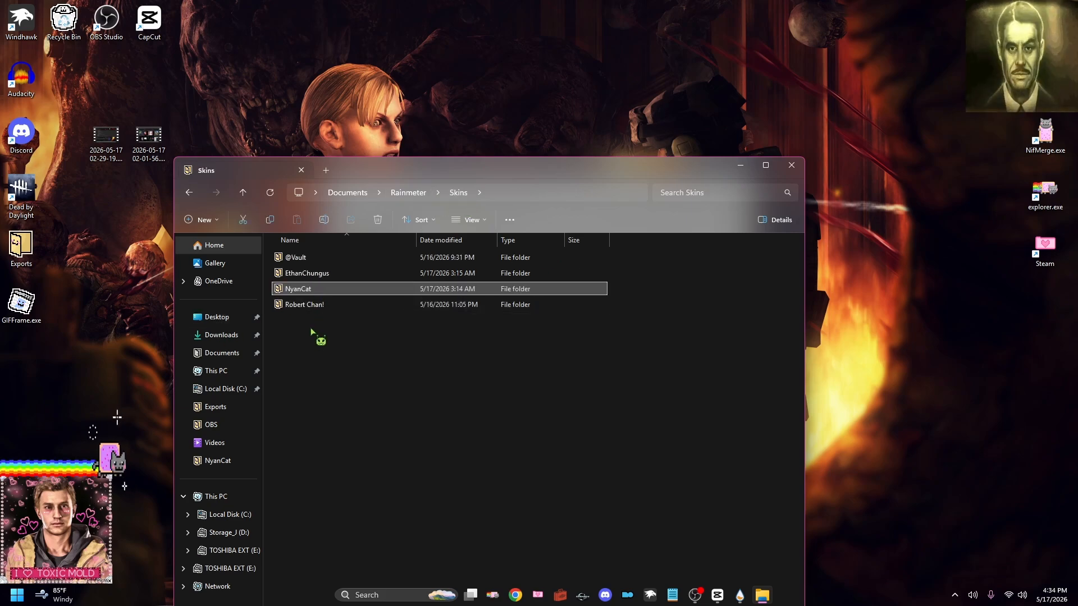
click(309, 275)
double_click(312, 289)
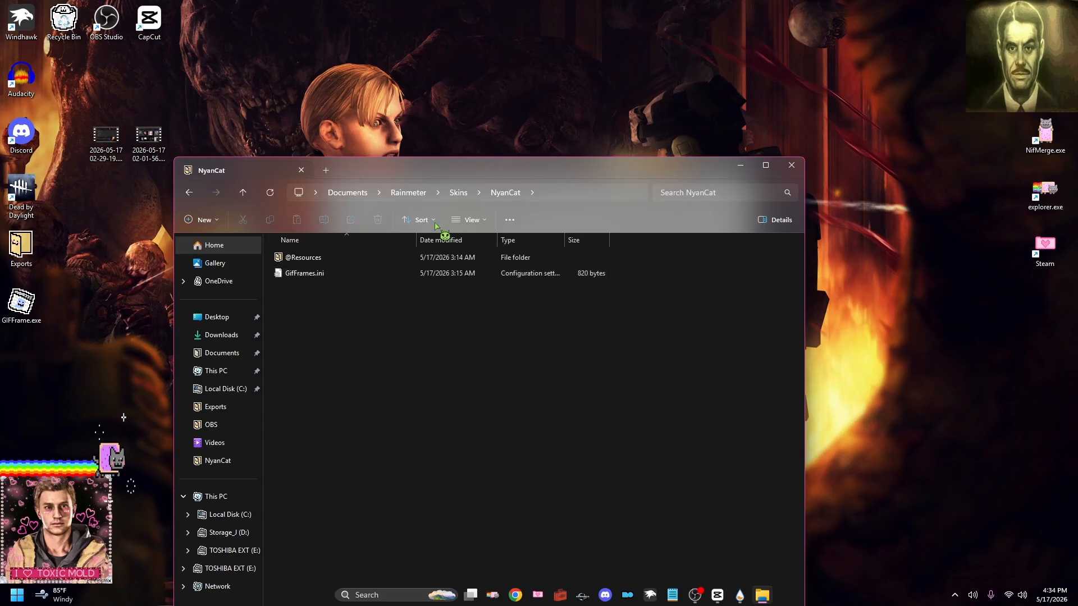
drag(451, 165, 437, 211)
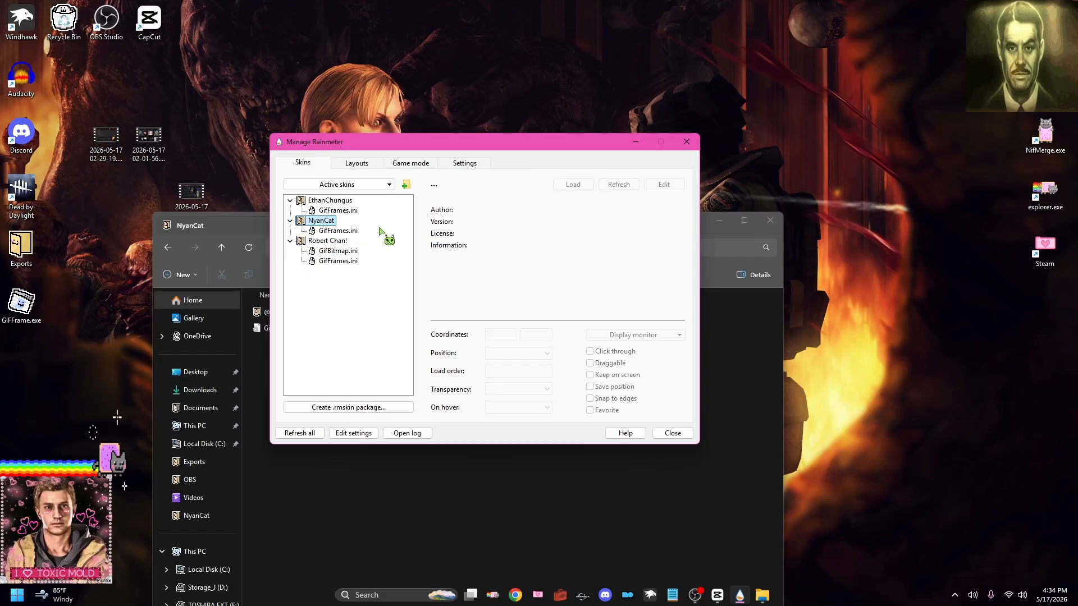
- Close the Manage Rainmeter window and reopen it from the running Rainmeter program
click(680, 434)
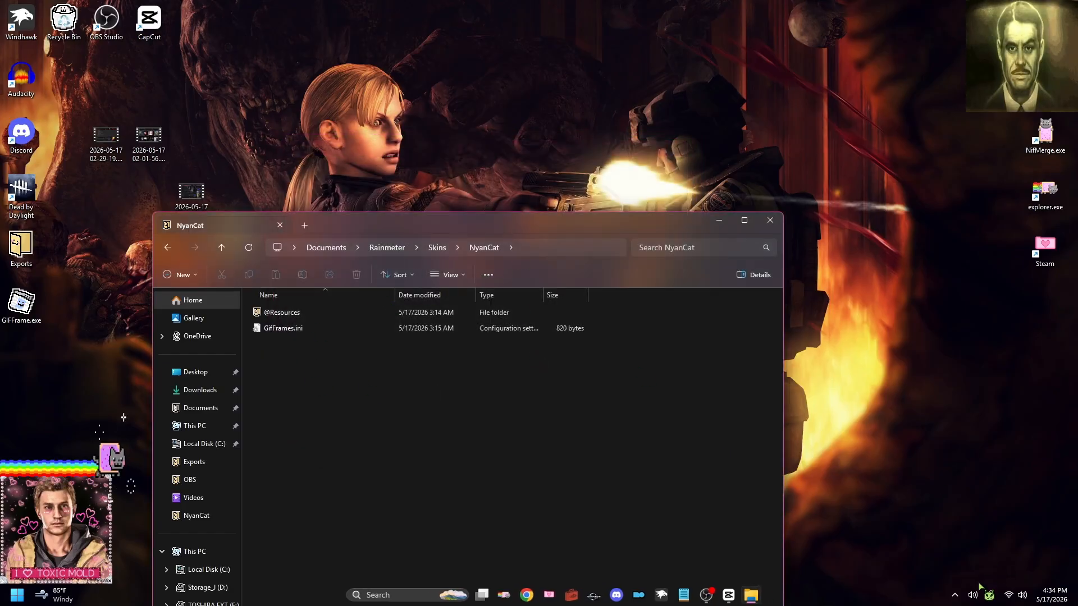
click(955, 595)
click(932, 541)
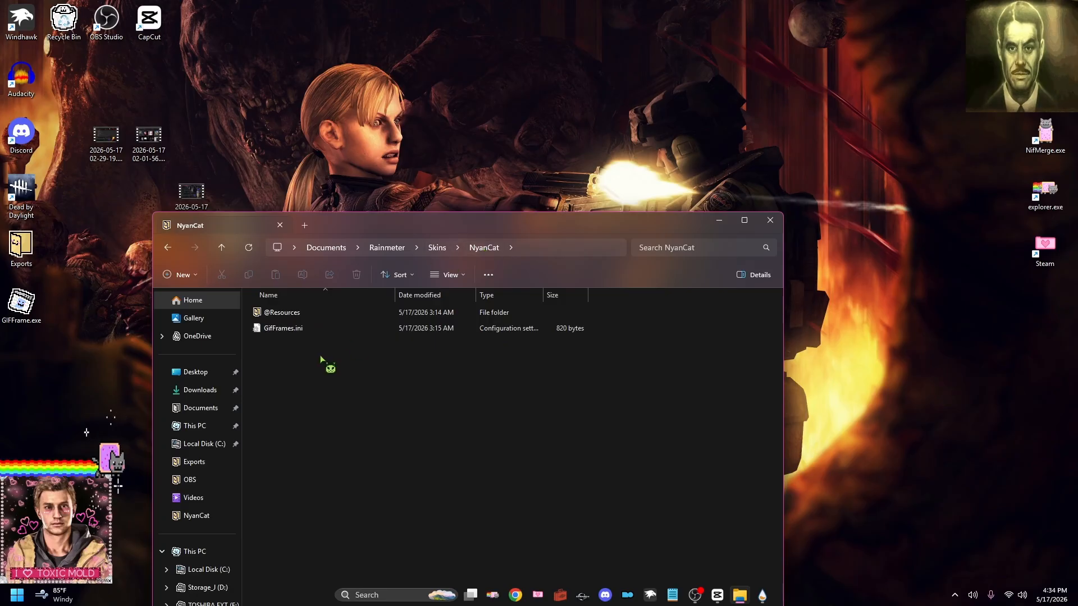
- Open the NyanCat folder's GifFrames.ini and examine its [ImageMeter] section, especially the "Loading-" prefix in the ImageName path
double_click(257, 328)
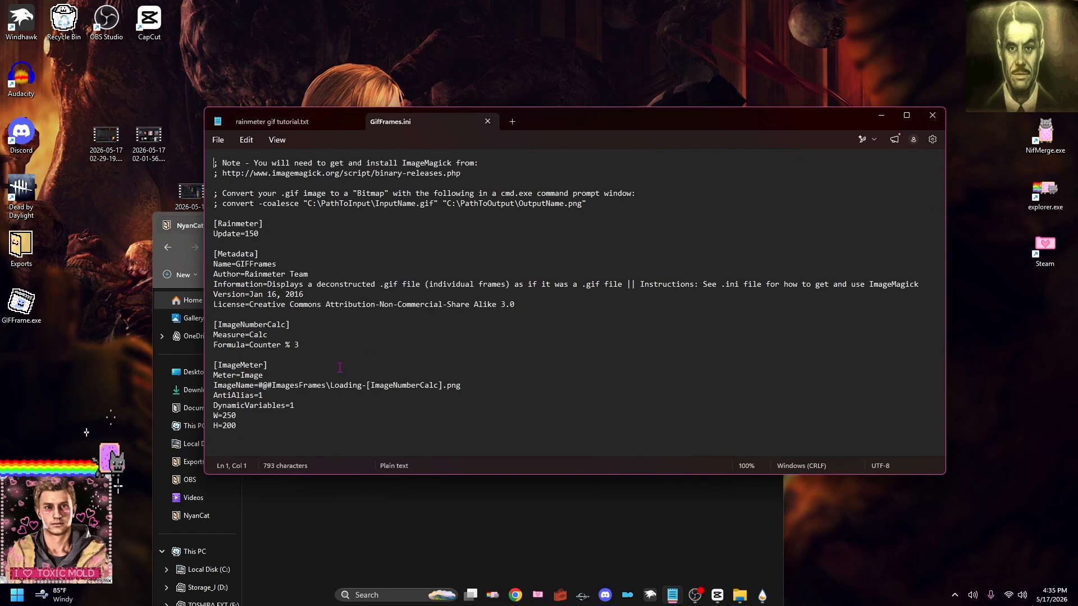
click(369, 386)
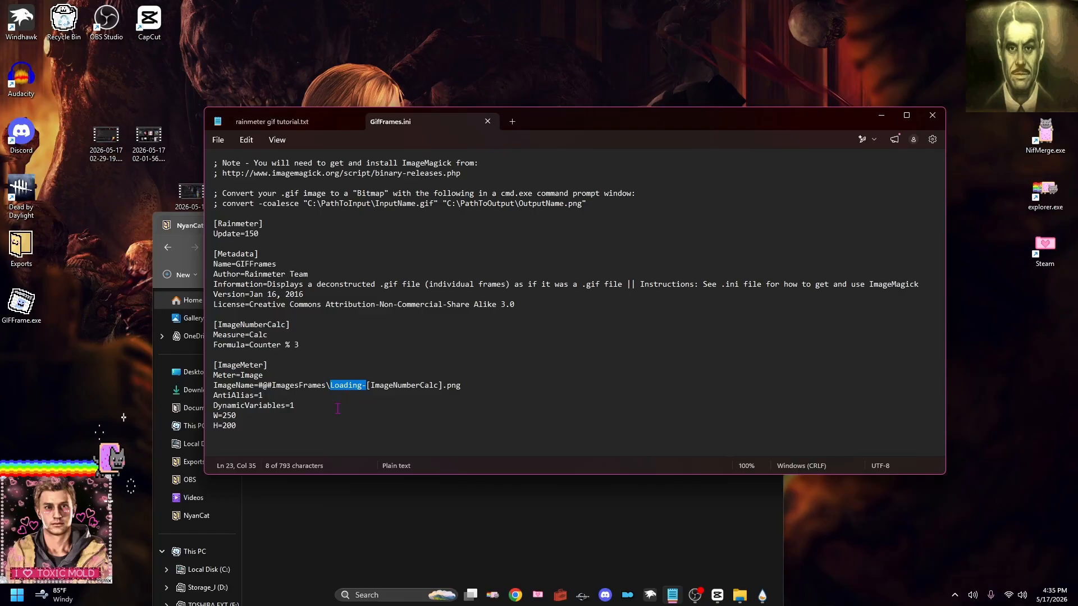
click(269, 367)
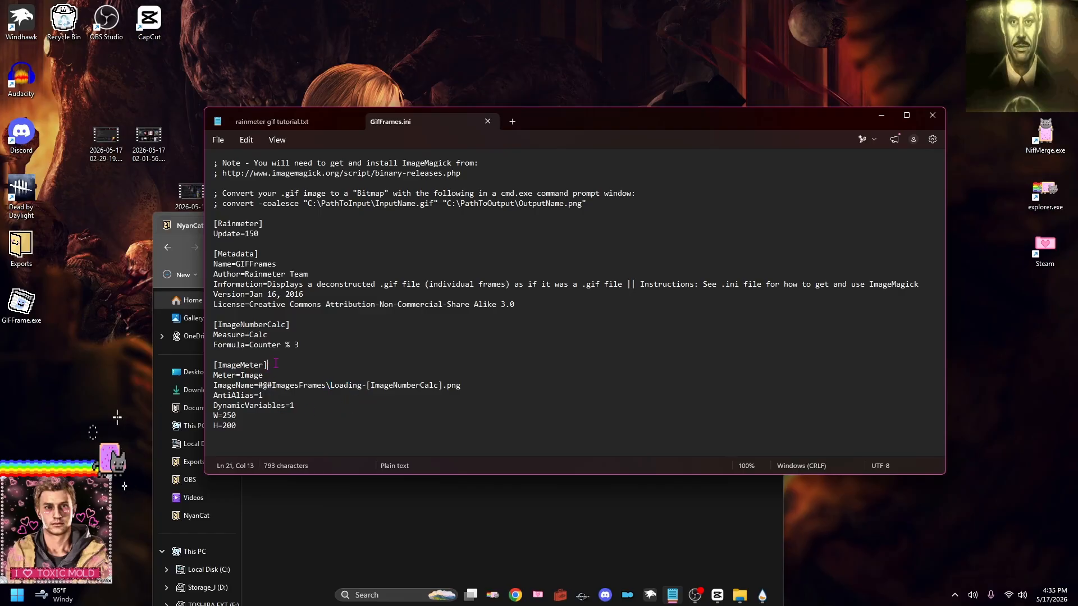
drag(269, 367, 209, 354)
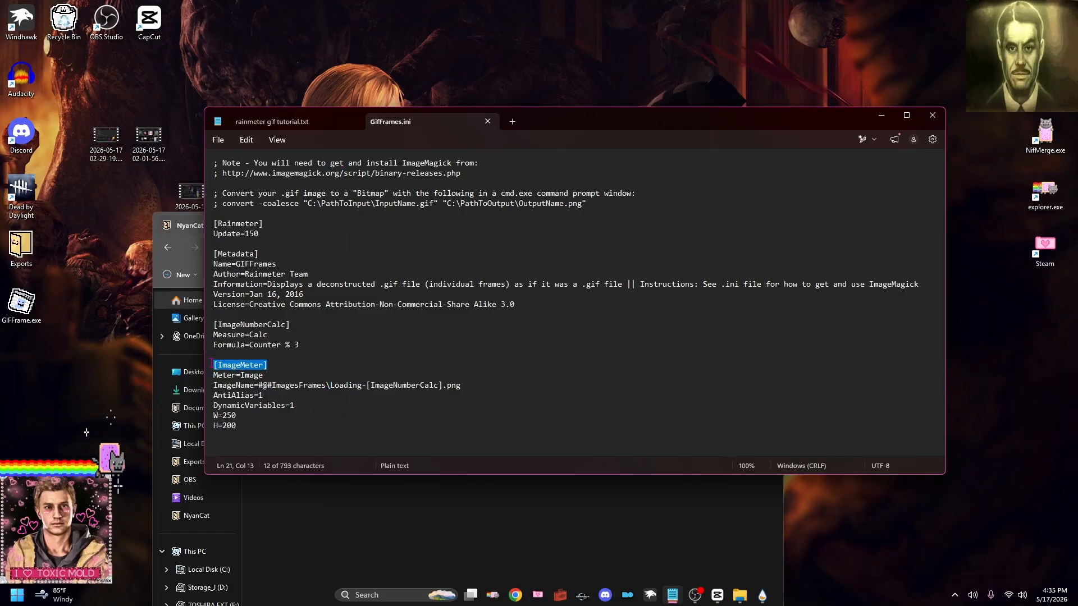
click(292, 415)
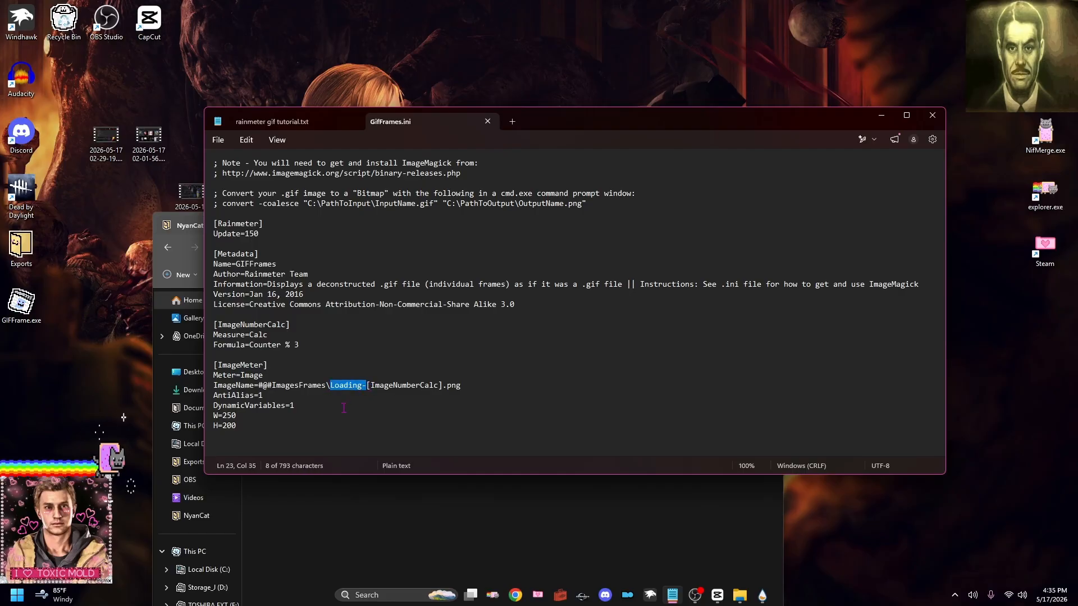
click(357, 422)
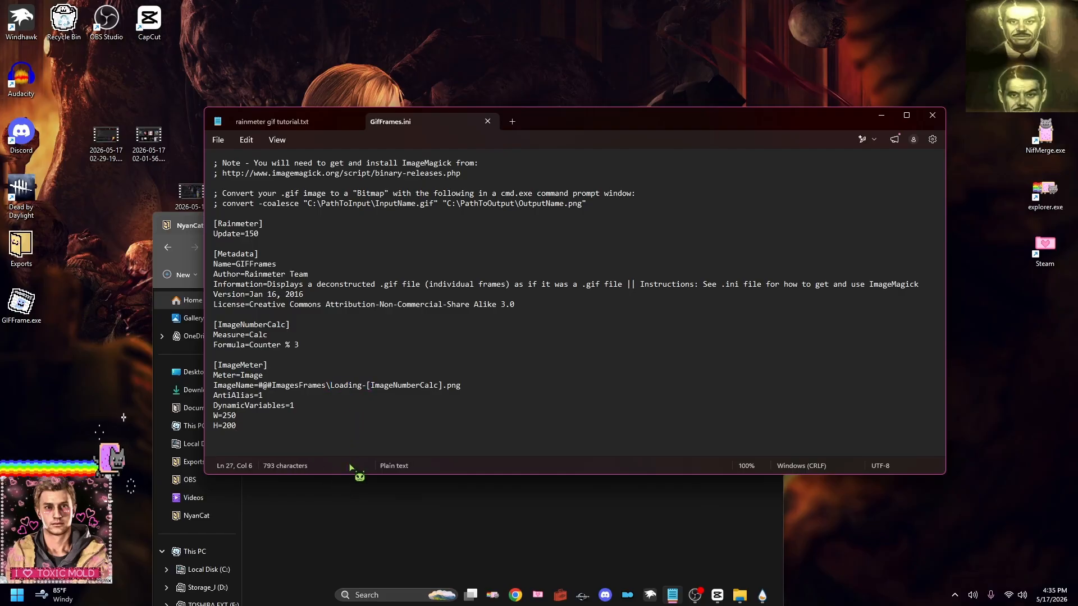
click(32, 316)
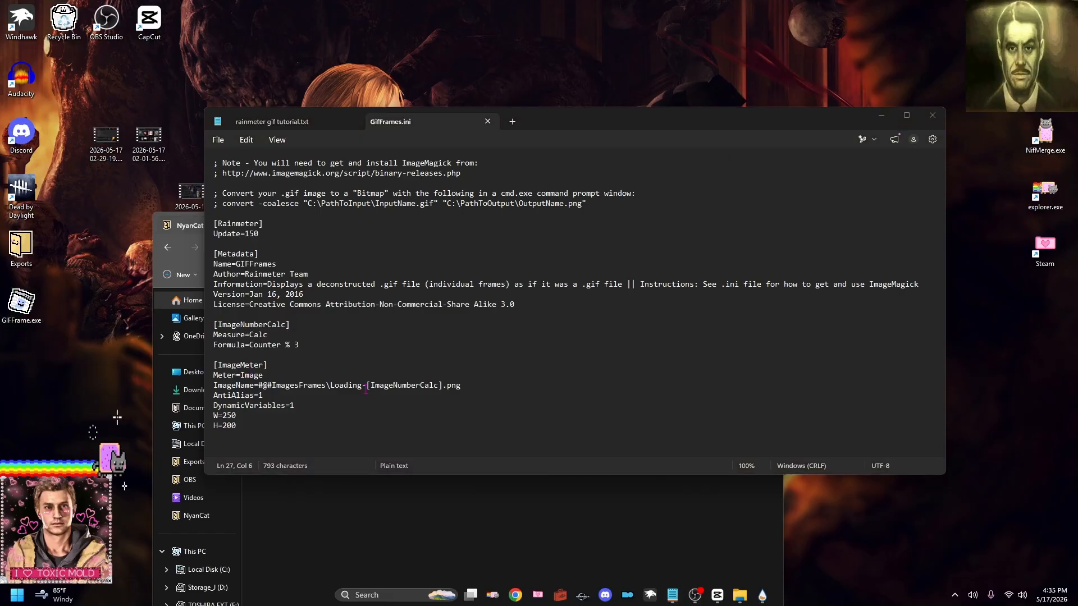
drag(365, 389, 330, 385)
click(338, 405)
click(333, 416)
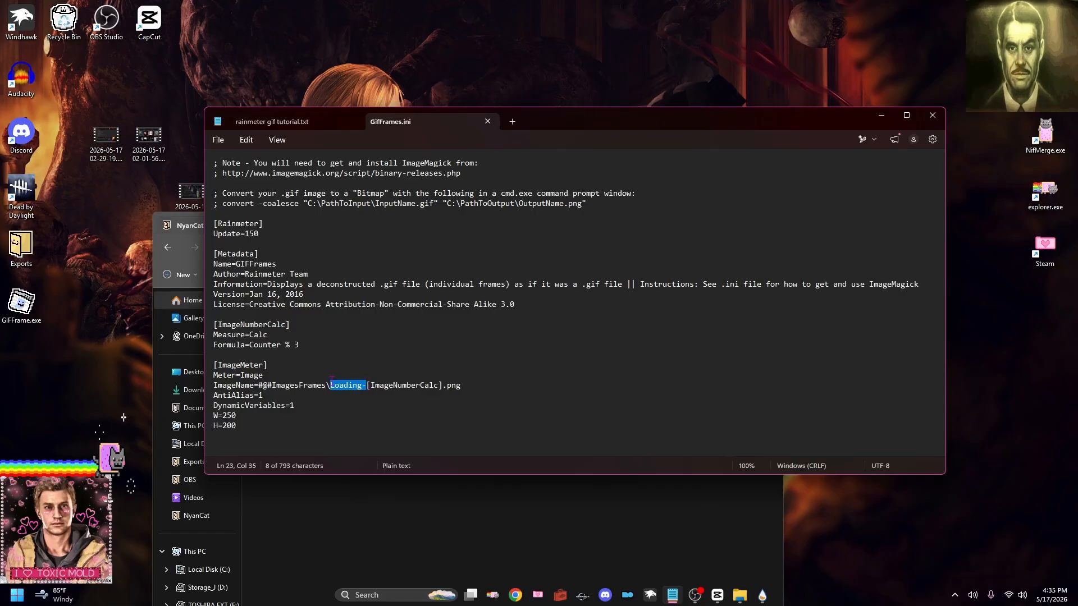
click(330, 386)
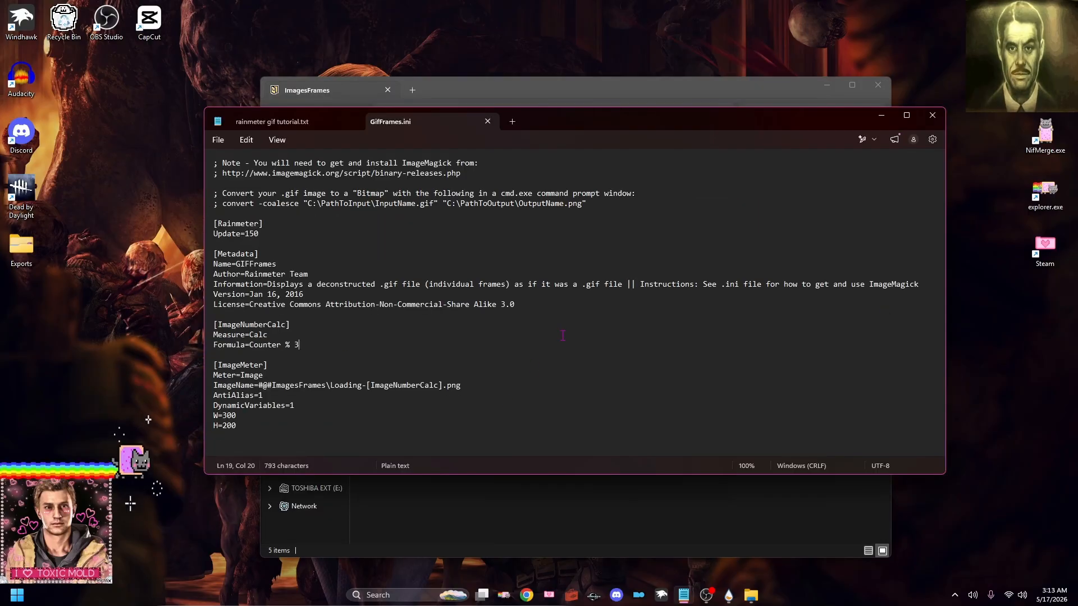
- Clear the desktop of the GifFrames.ini editor, the ImagesFrames folder window and the Manage Rainmeter window
click(880, 115)
click(825, 87)
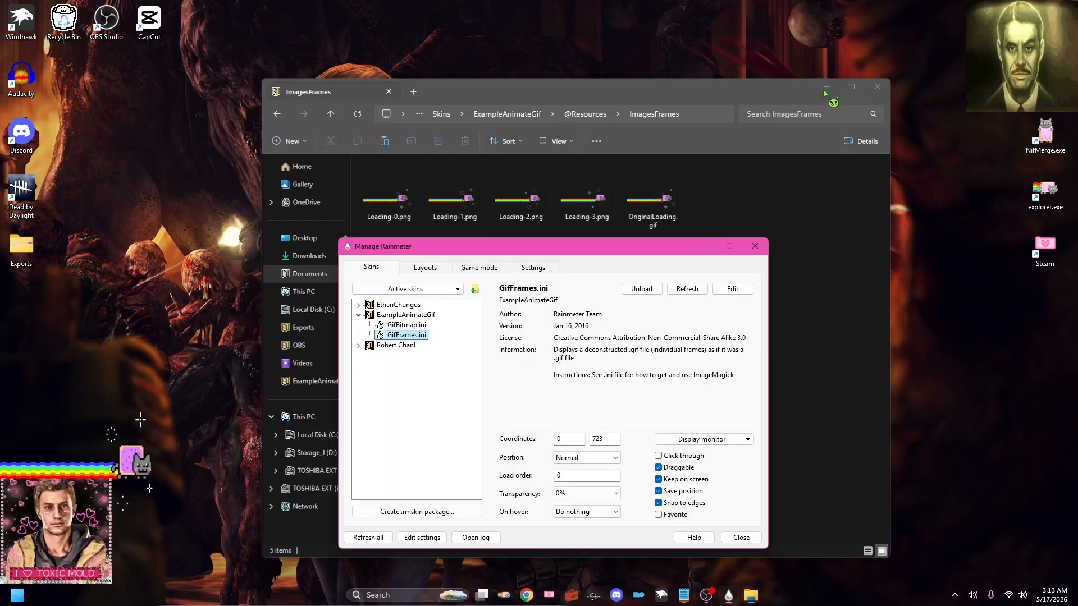
click(756, 247)
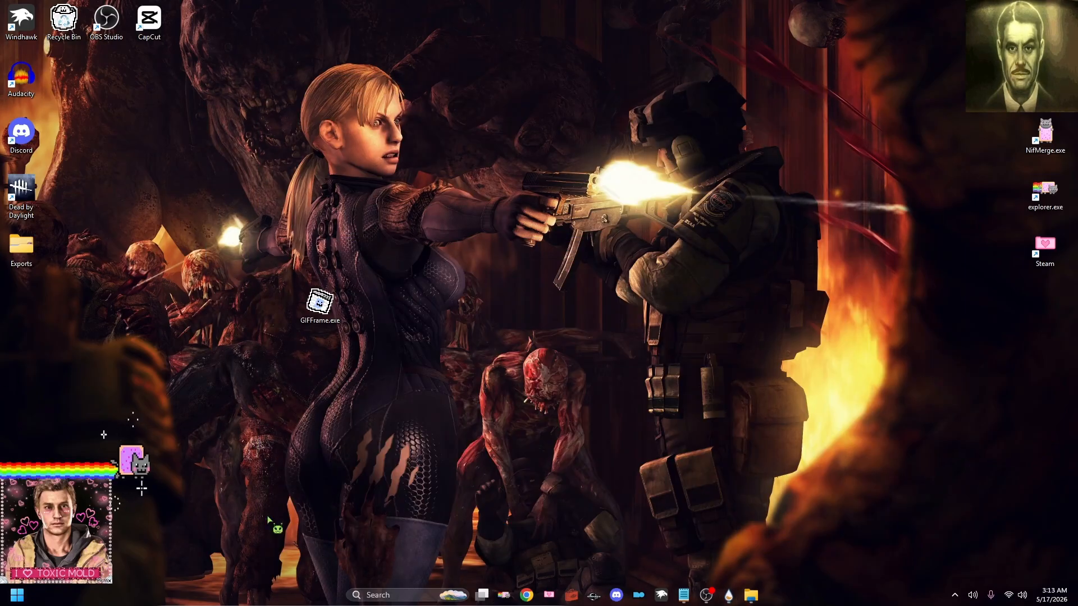